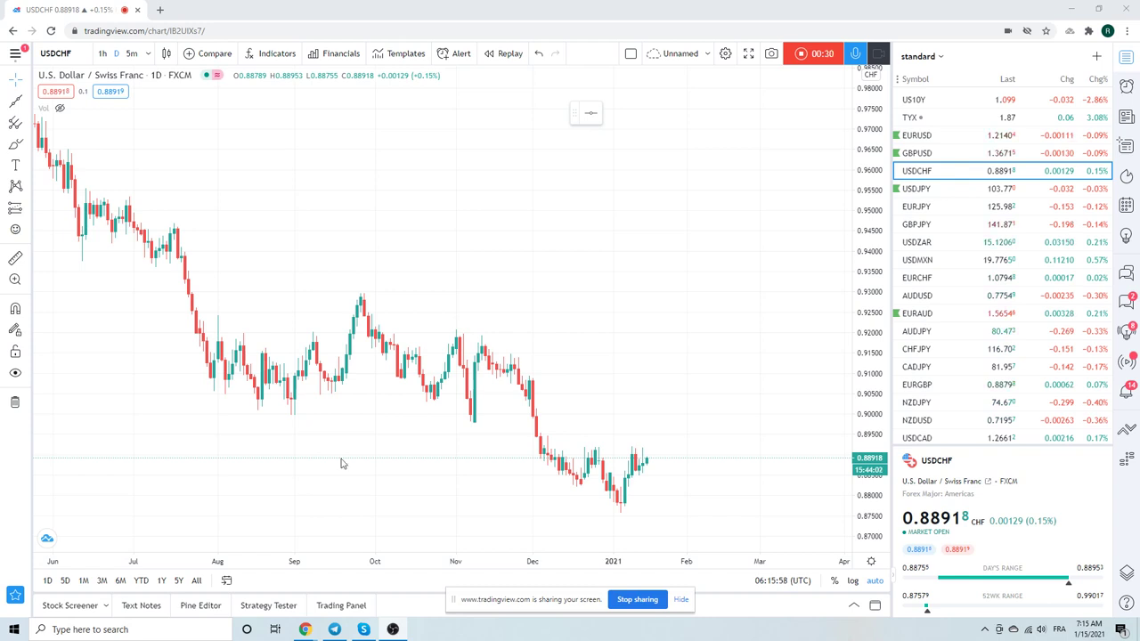
Load the GBPUSD British Pound / U.S. Dollar daily chart from the watchlist
click(920, 156)
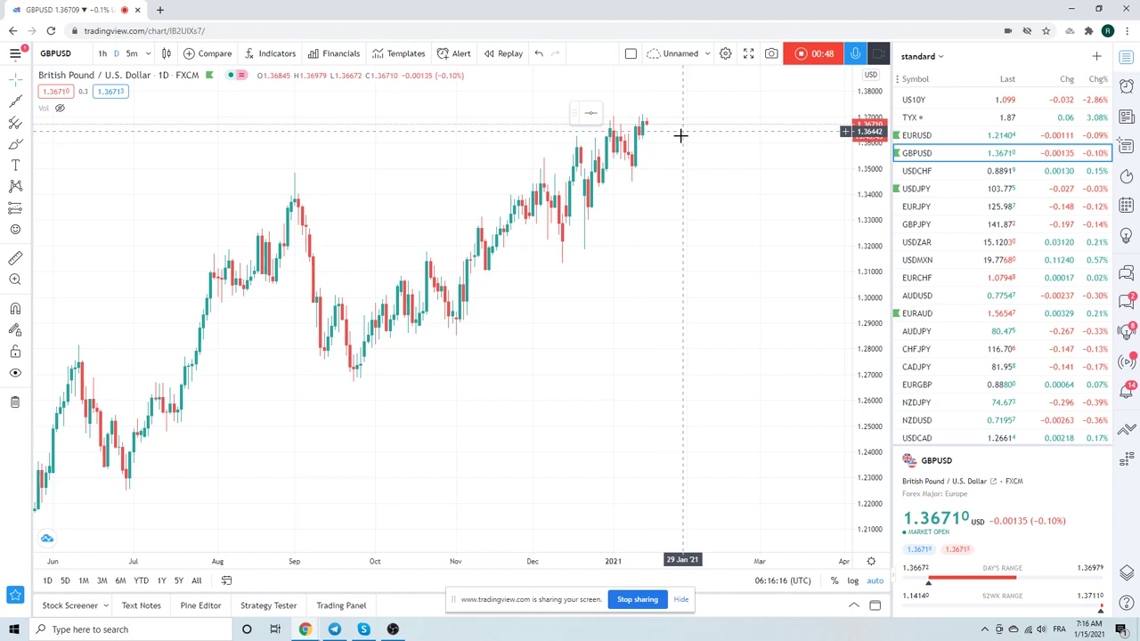
Review GBPUSD on 1-hour candles, then return it to daily candles
click(105, 53)
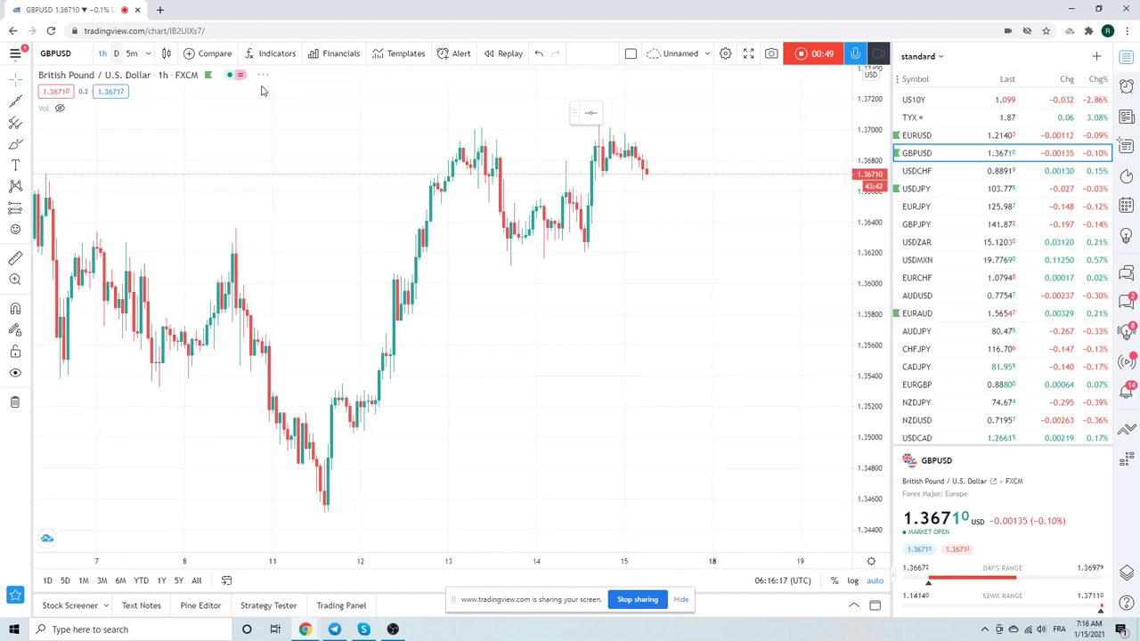
scroll(611, 246, down, 4)
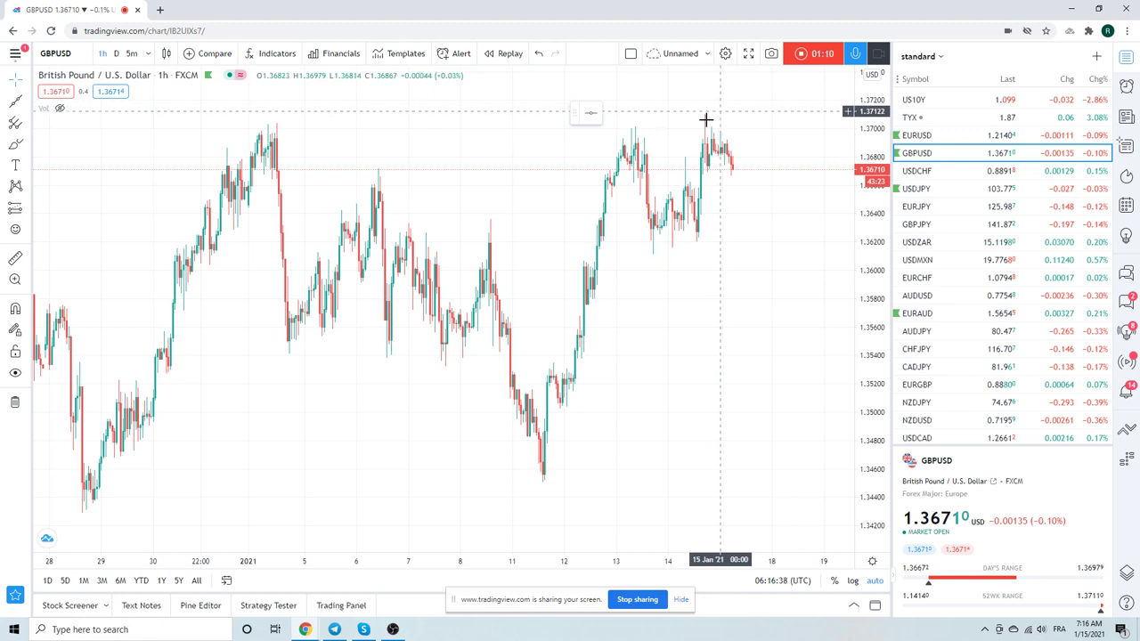
click(115, 54)
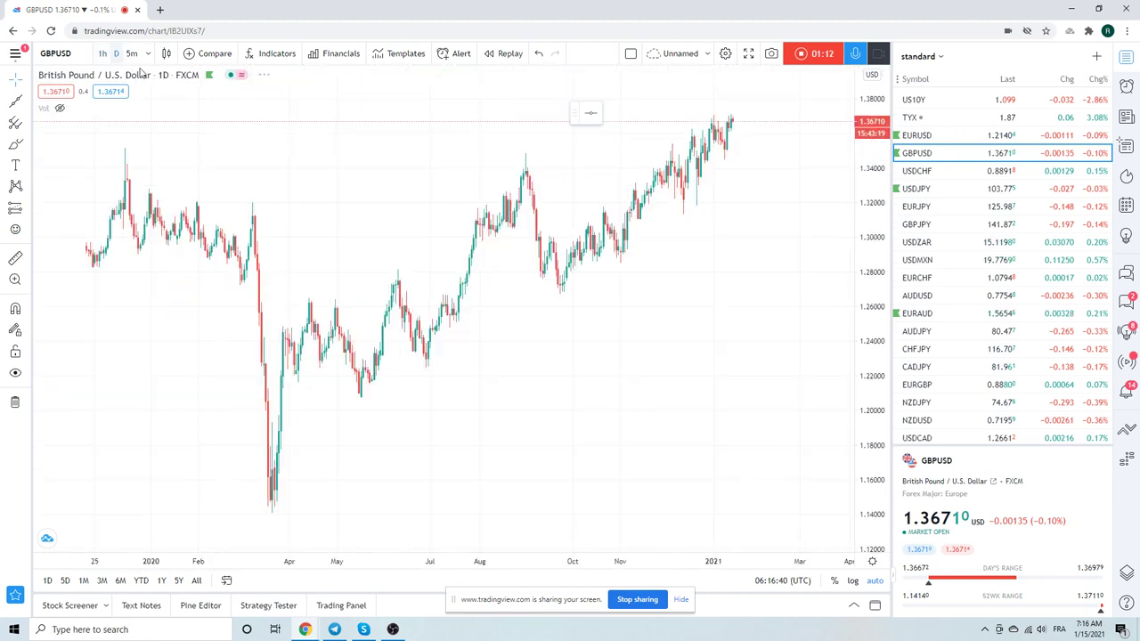
Load the EURUSD daily chart from the watchlist
scroll(790, 240, down, 1)
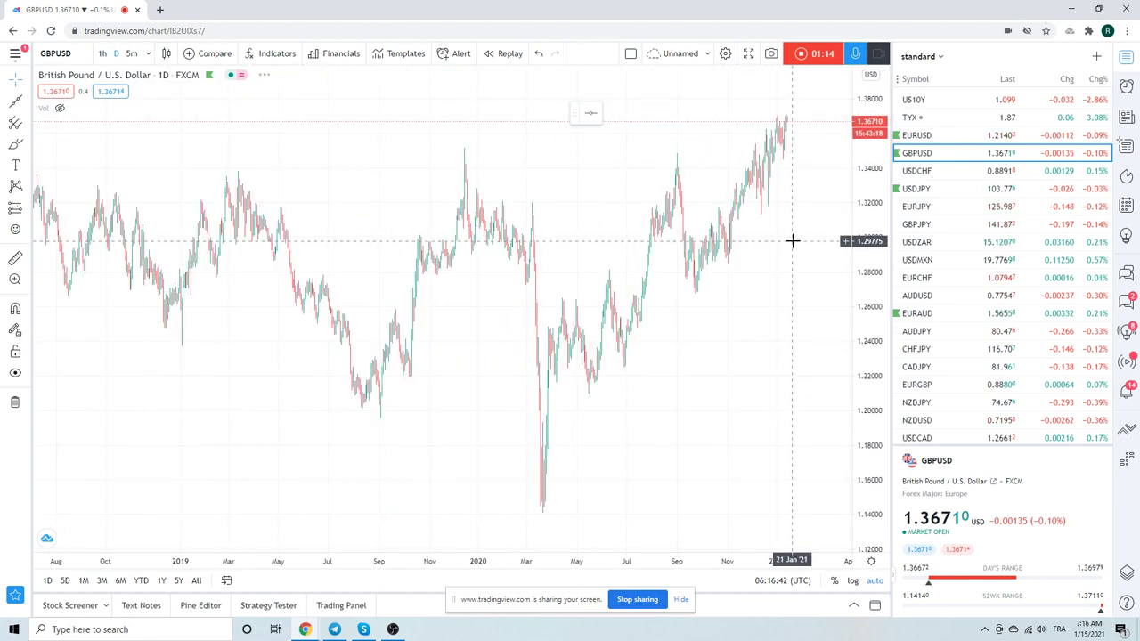
scroll(792, 240, up, 2)
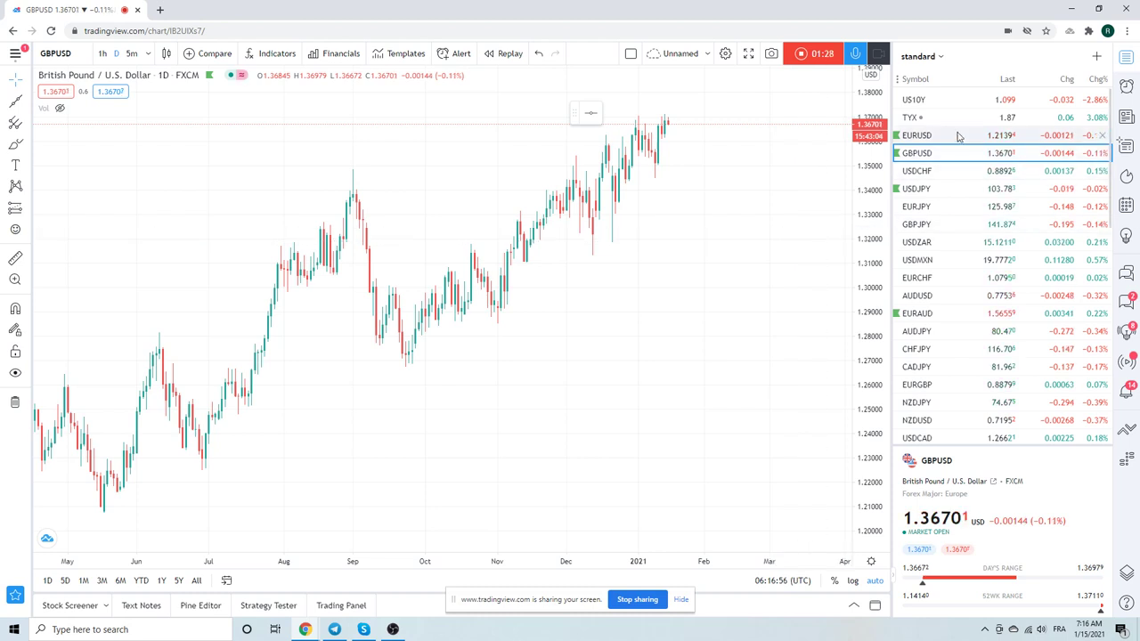
click(922, 136)
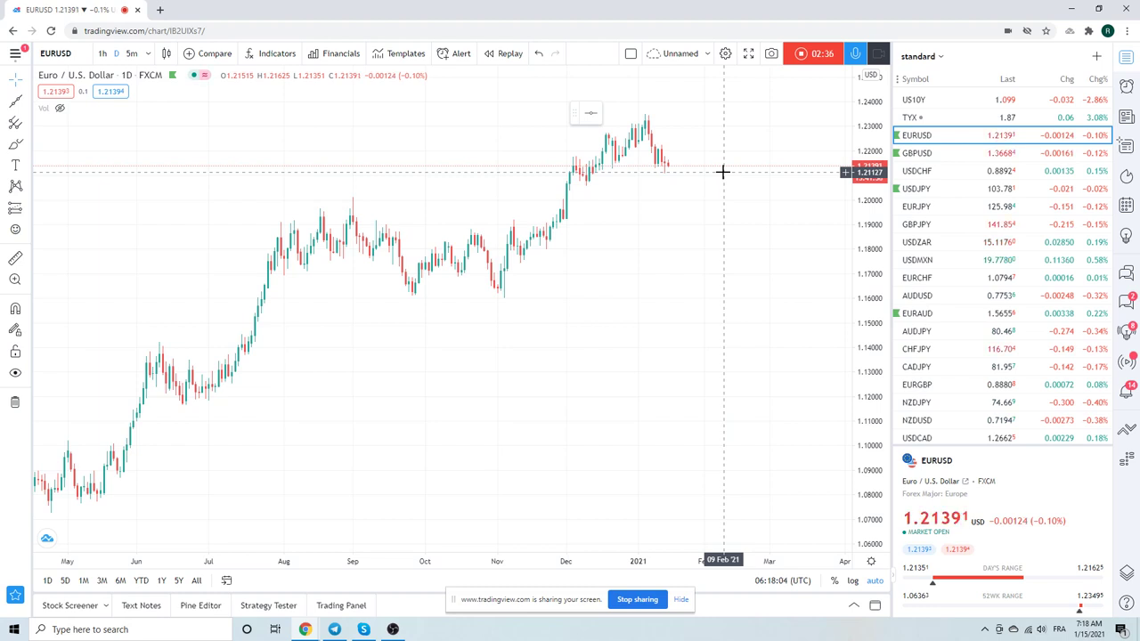
Load the S&P 500 E-mini Futures (ES1!) daily chart from lower in the watchlist
scroll(977, 207, down, 3)
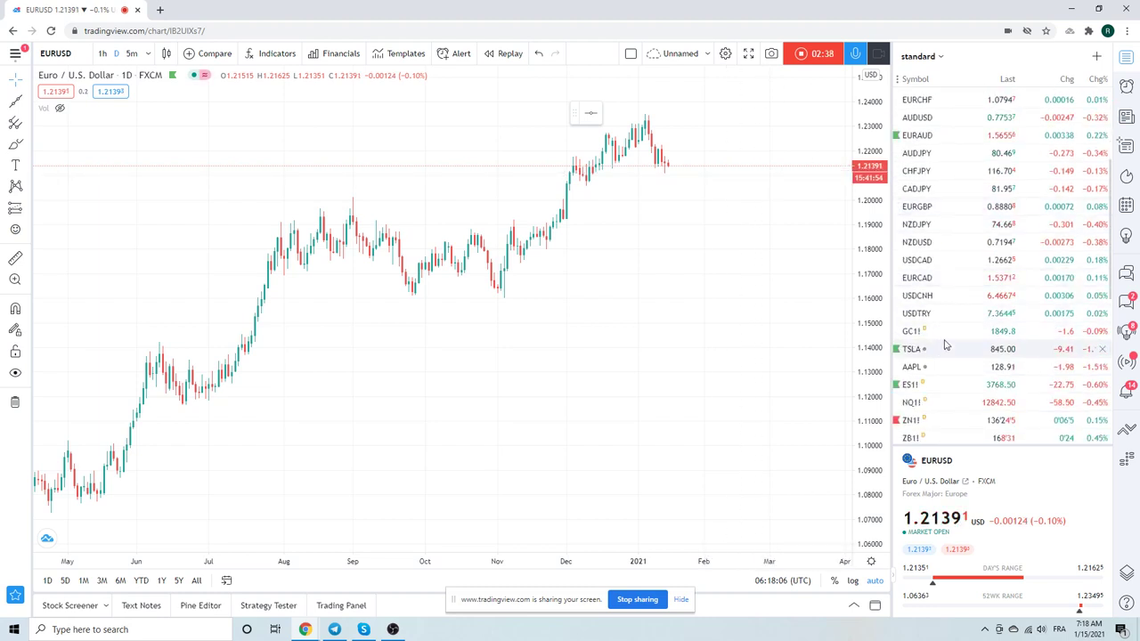
scroll(963, 248, down, 2)
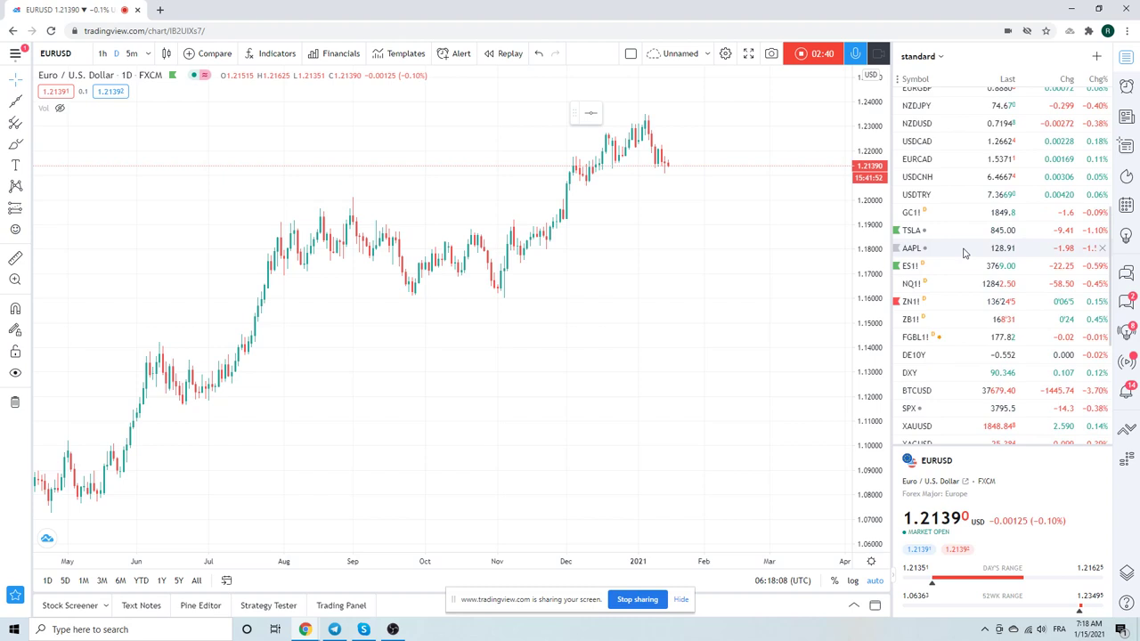
click(923, 269)
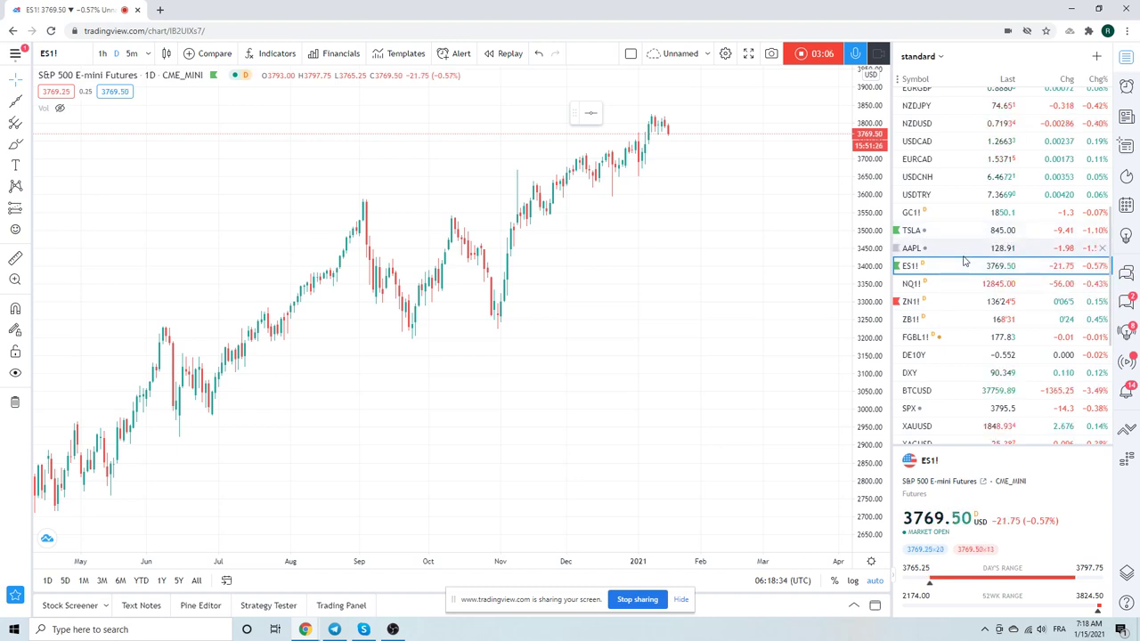
scroll(964, 260, down, 1)
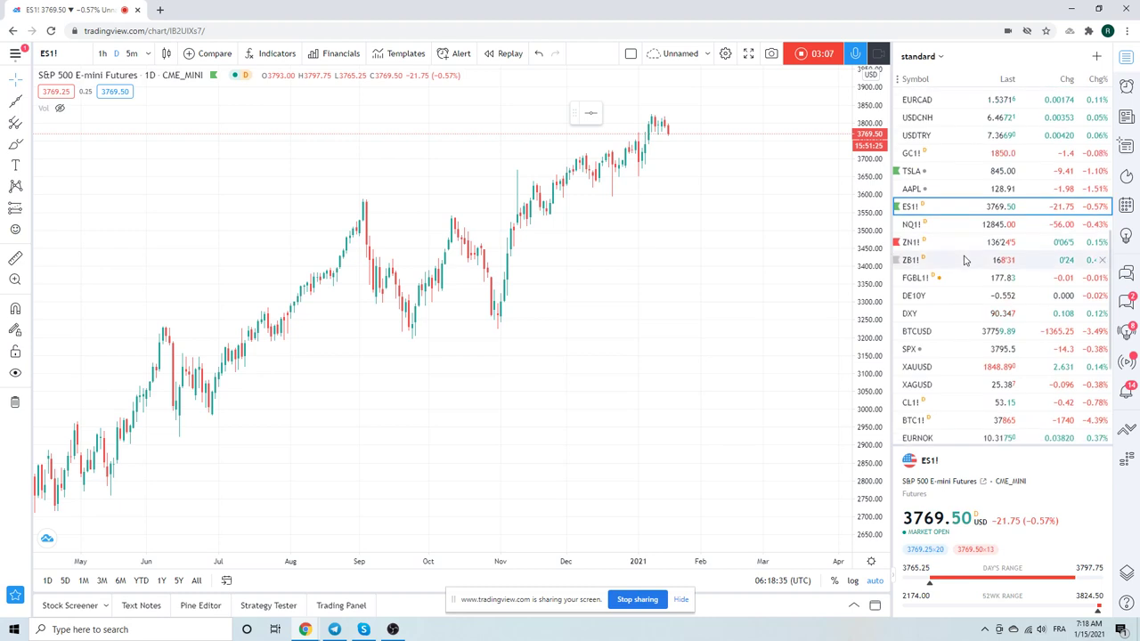
Open the Light Crude Oil Futures (CL1!) chart and set it to 1h candles
click(926, 402)
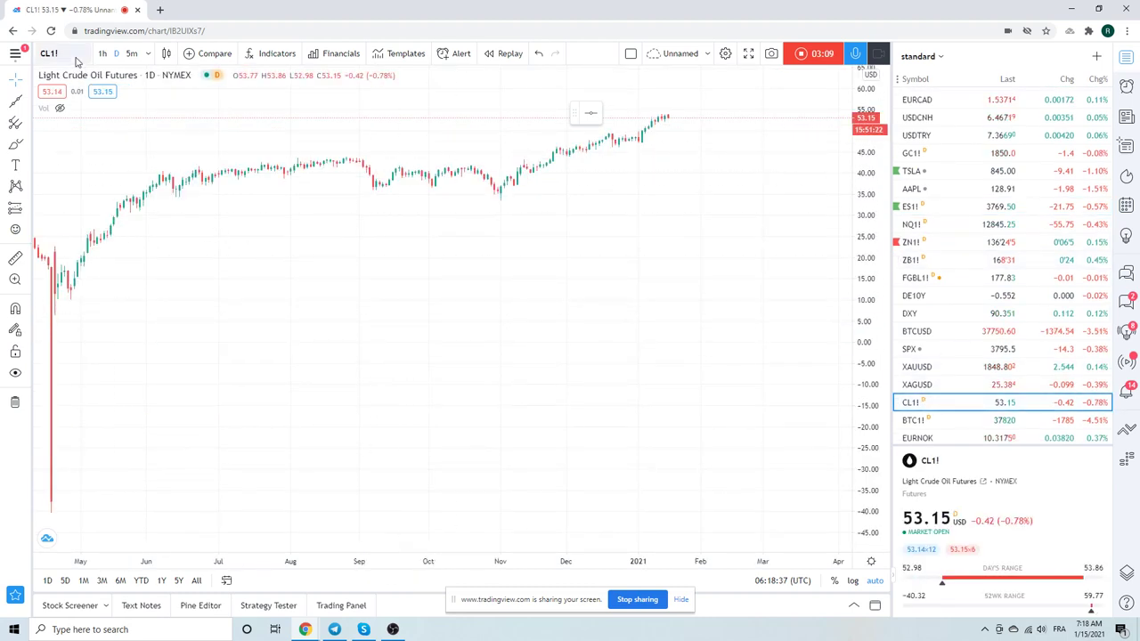
text(1h)
key(Return)
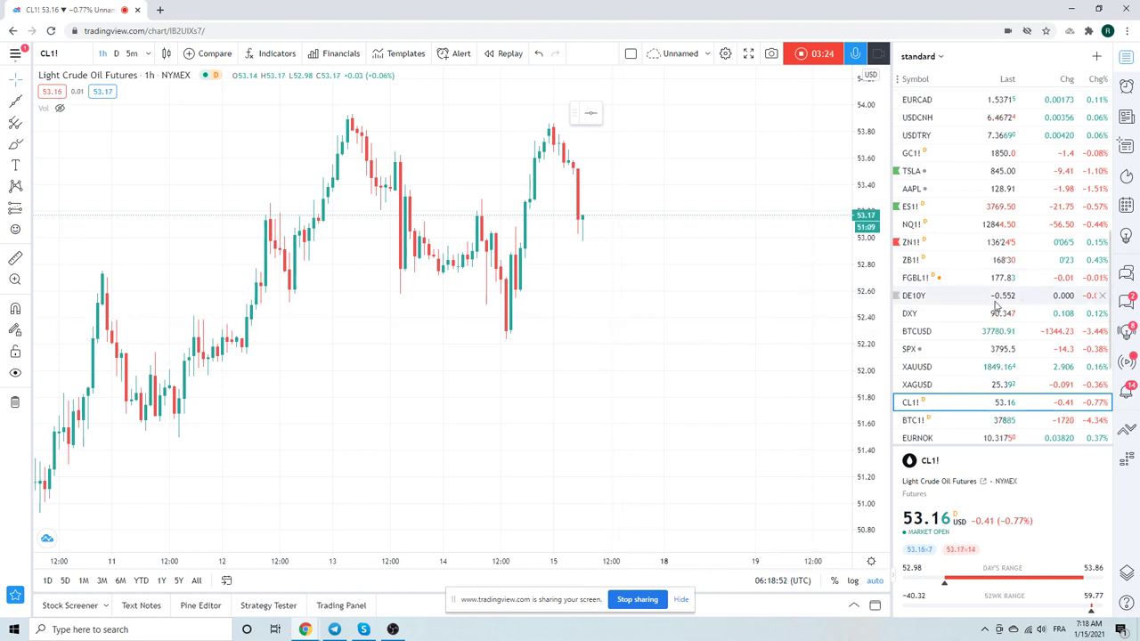
scroll(996, 303, up, 3)
scroll(995, 302, up, 2)
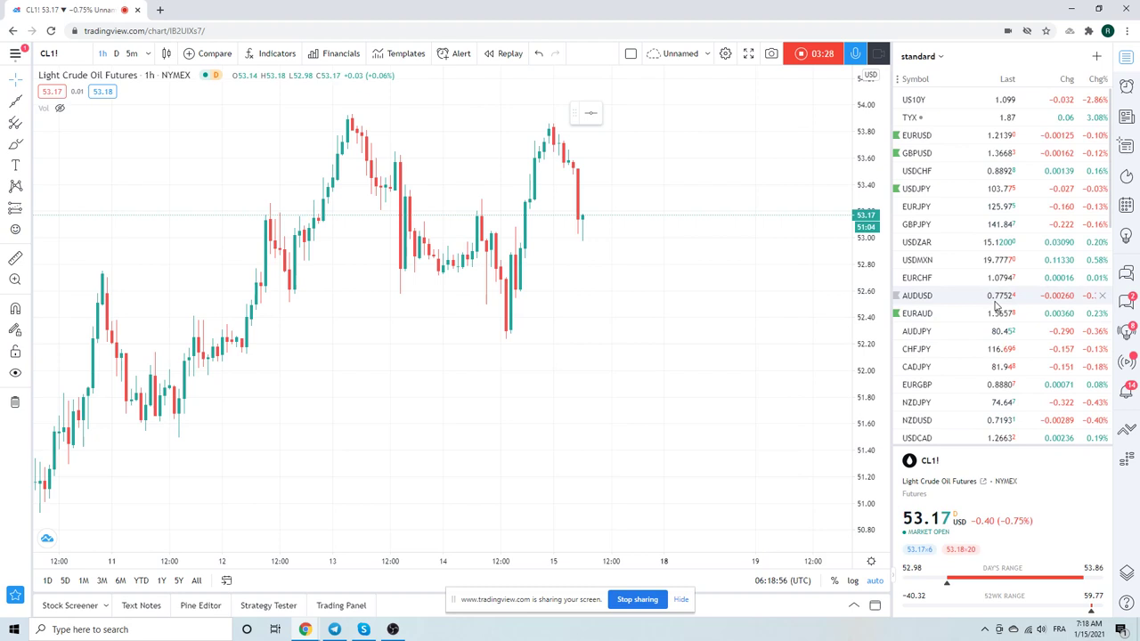
scroll(975, 245, down, 1)
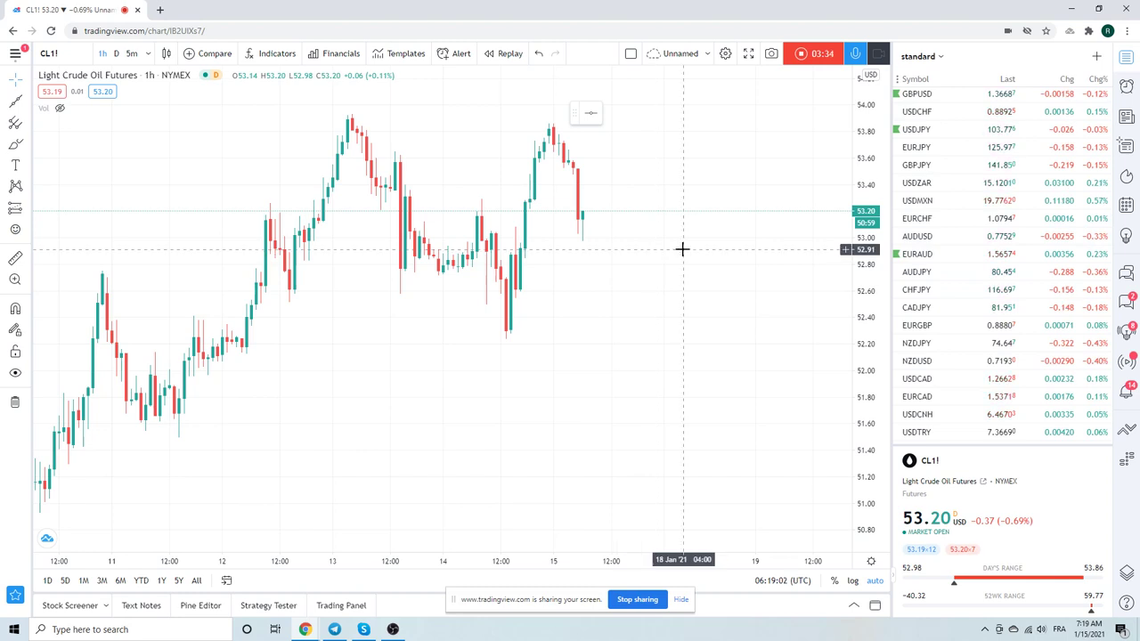
View USDCHF on daily candles, then move through USDJPY to the EURJPY chart
click(922, 112)
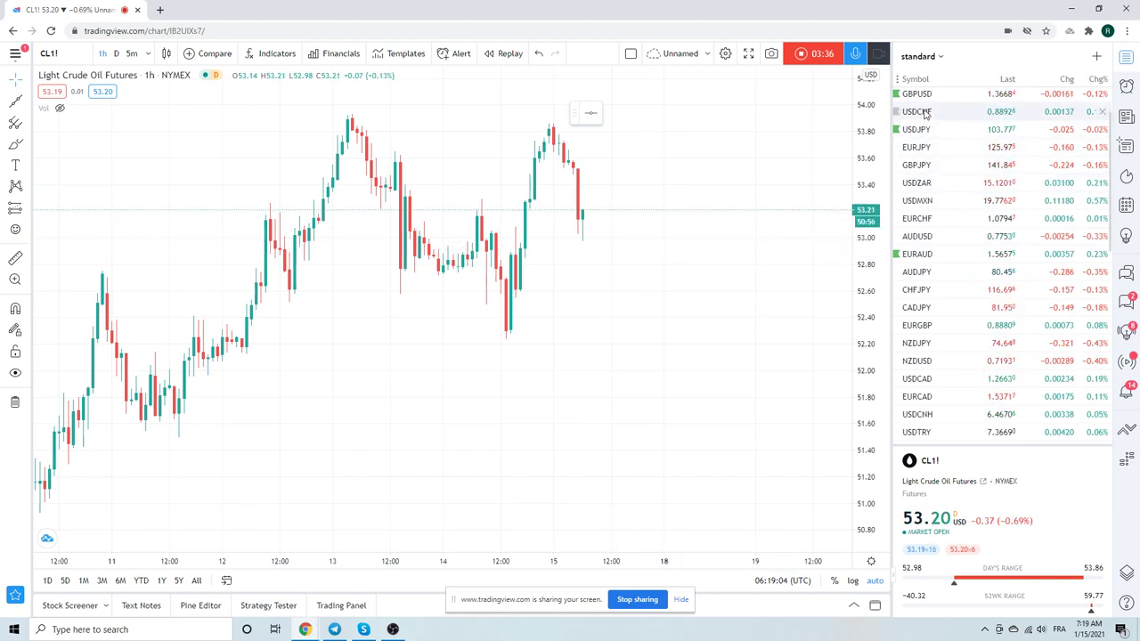
scroll(534, 231, down, 3)
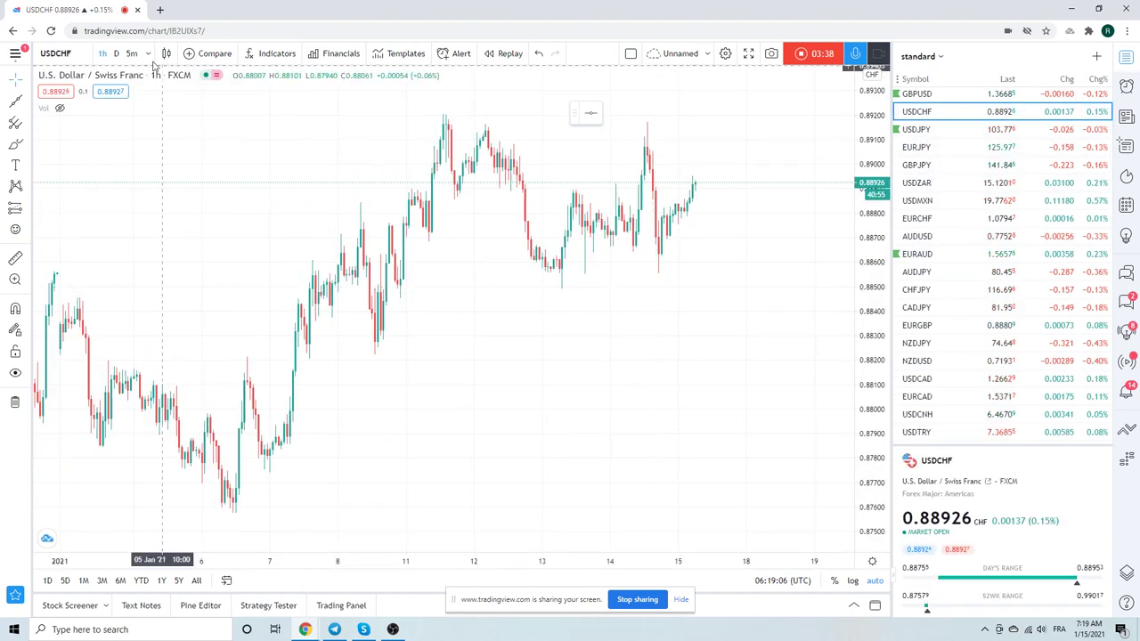
click(117, 54)
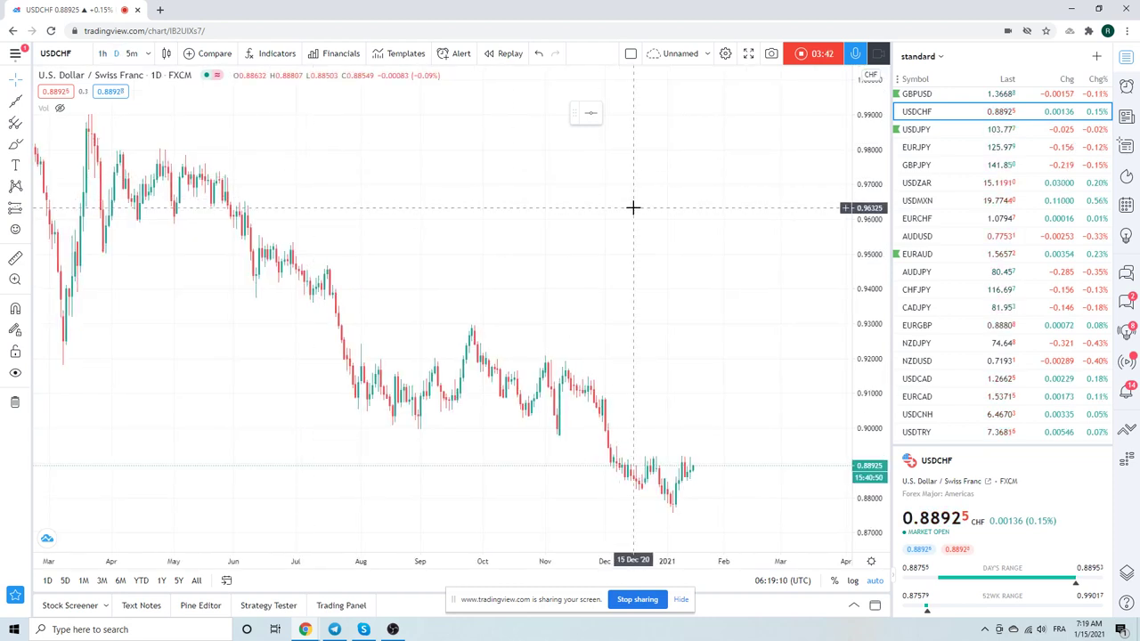
click(923, 134)
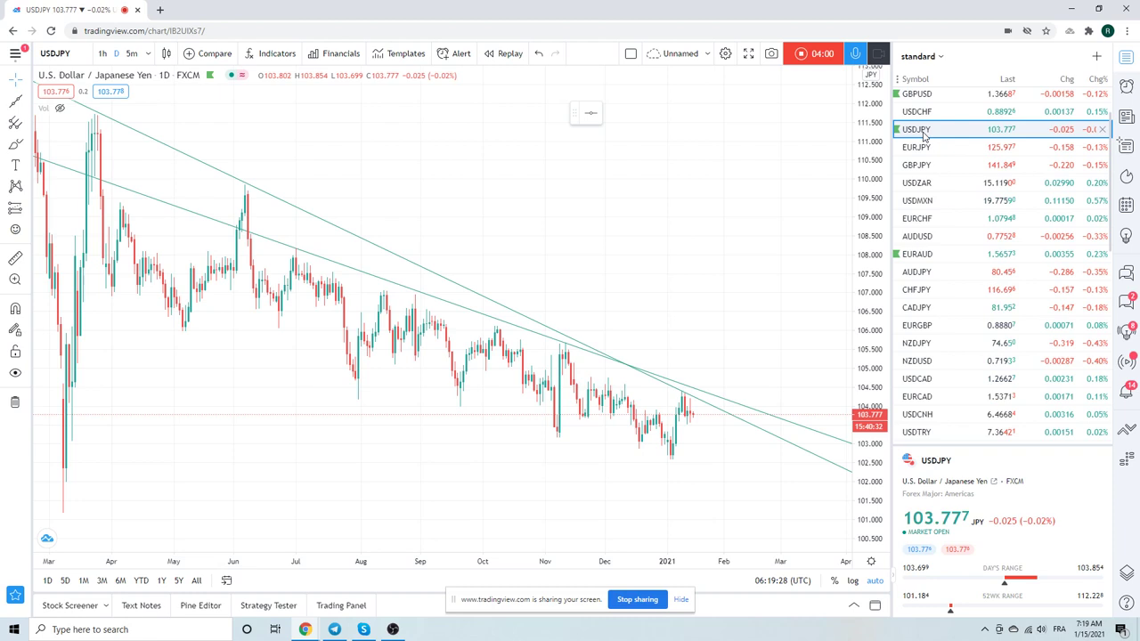
click(920, 148)
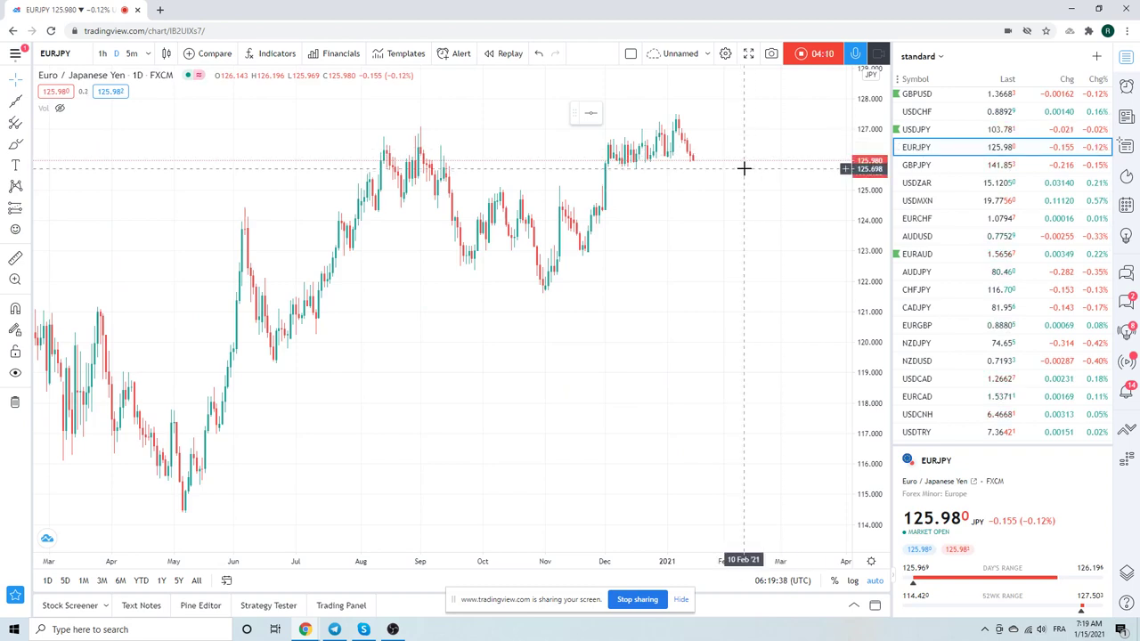
Step through GBPJPY and USDZAR, ending on the USDMXN daily chart
click(912, 166)
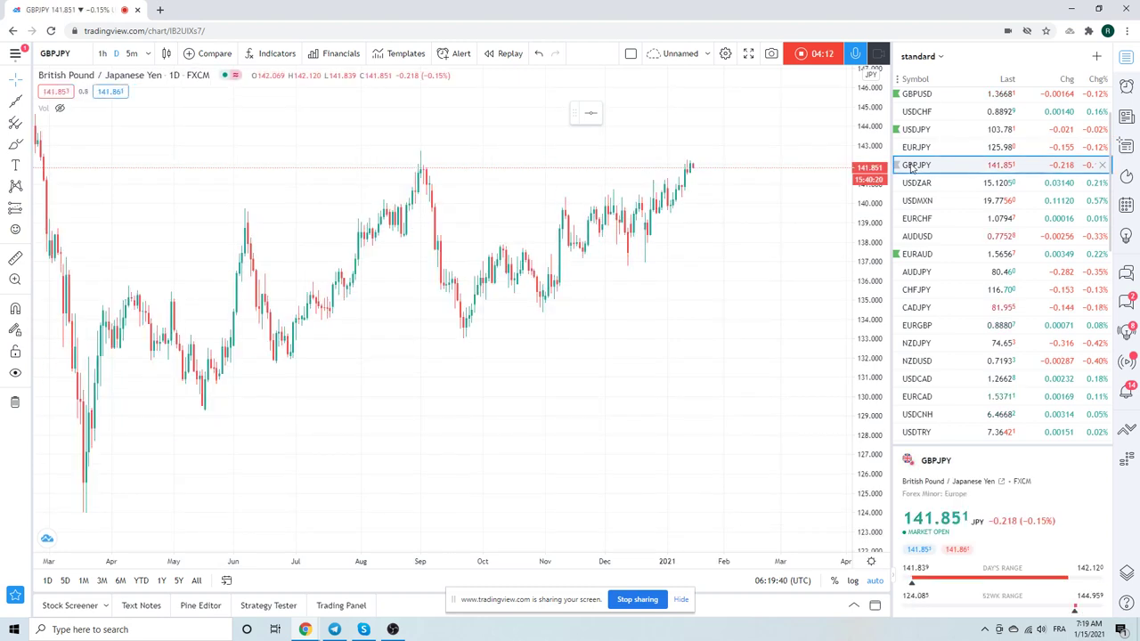
click(916, 182)
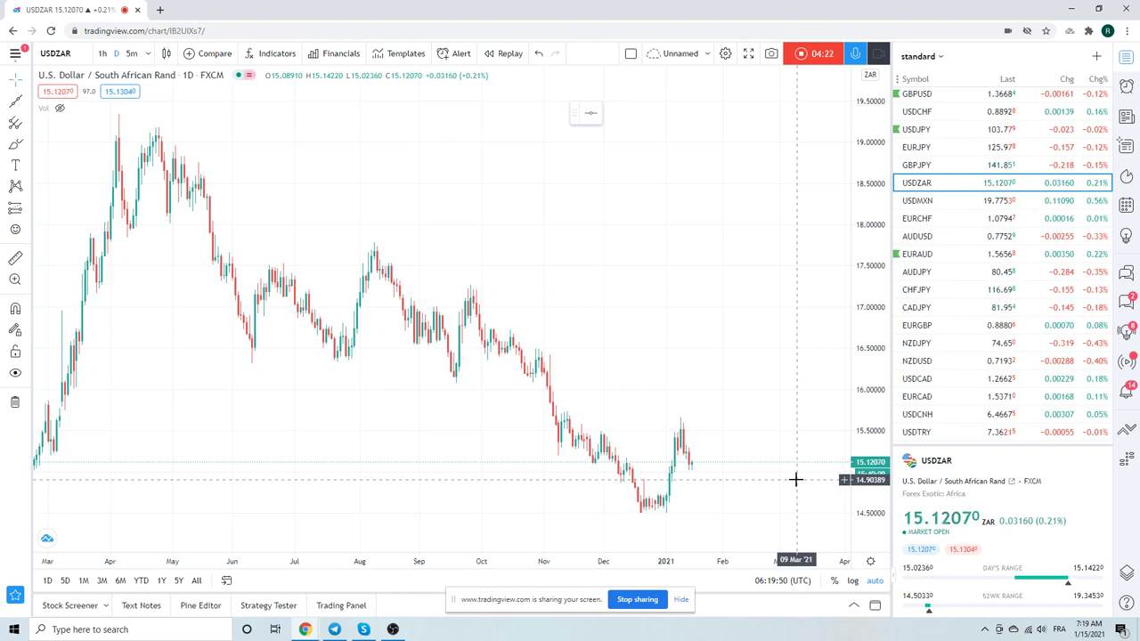
click(923, 202)
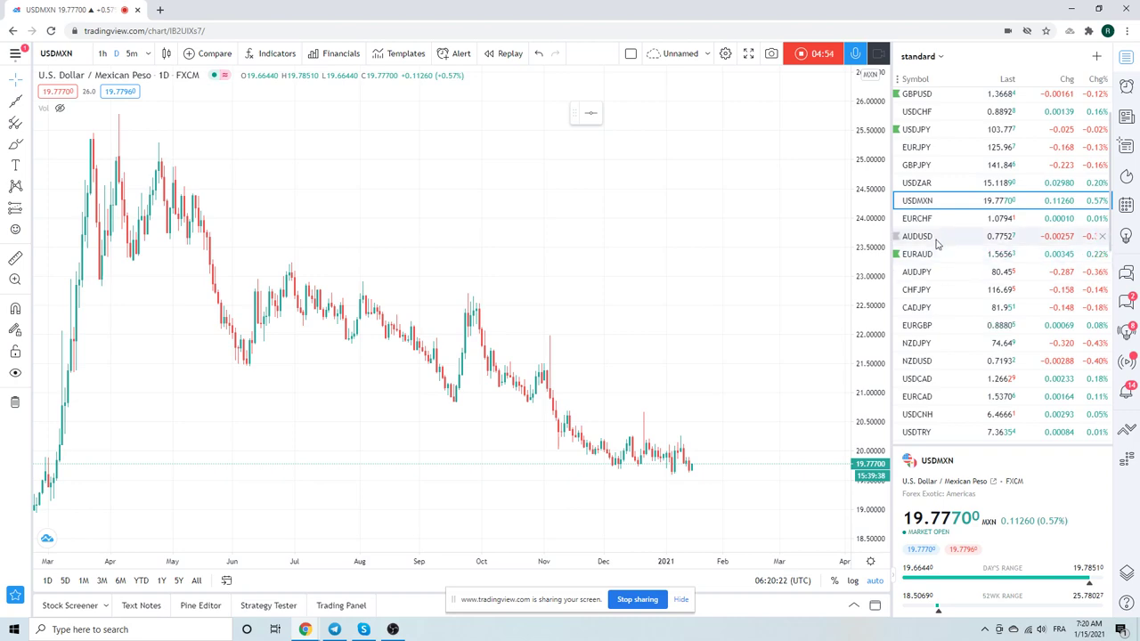
Hide the trend line on the AUDUSD chart, then move down to EURAUD
click(907, 241)
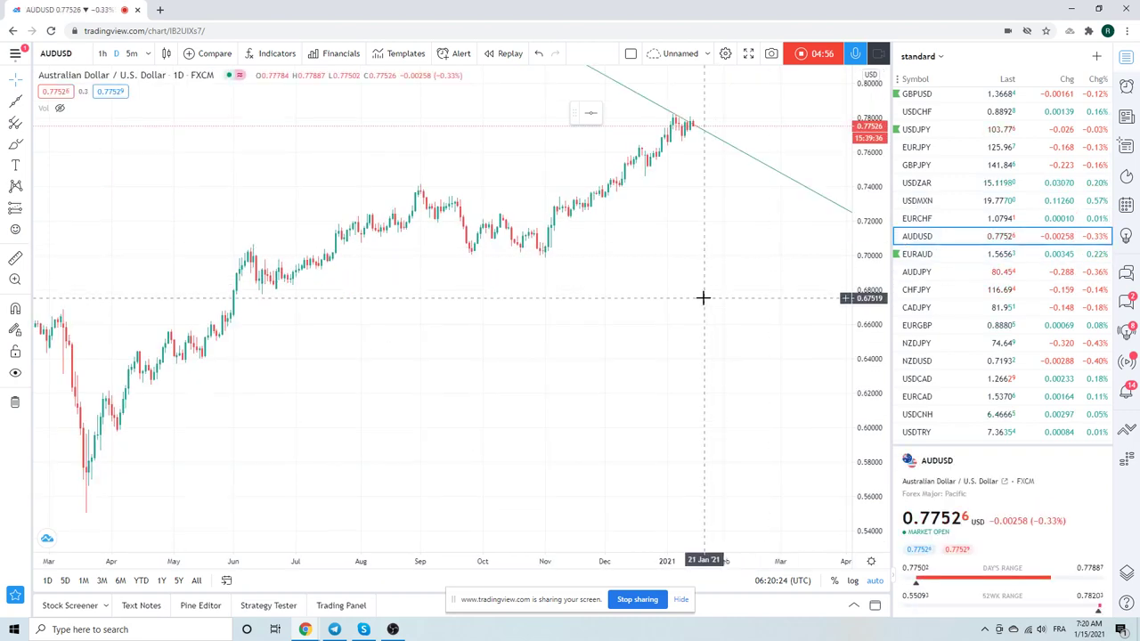
scroll(709, 283, up, 3)
scroll(704, 232, down, 4)
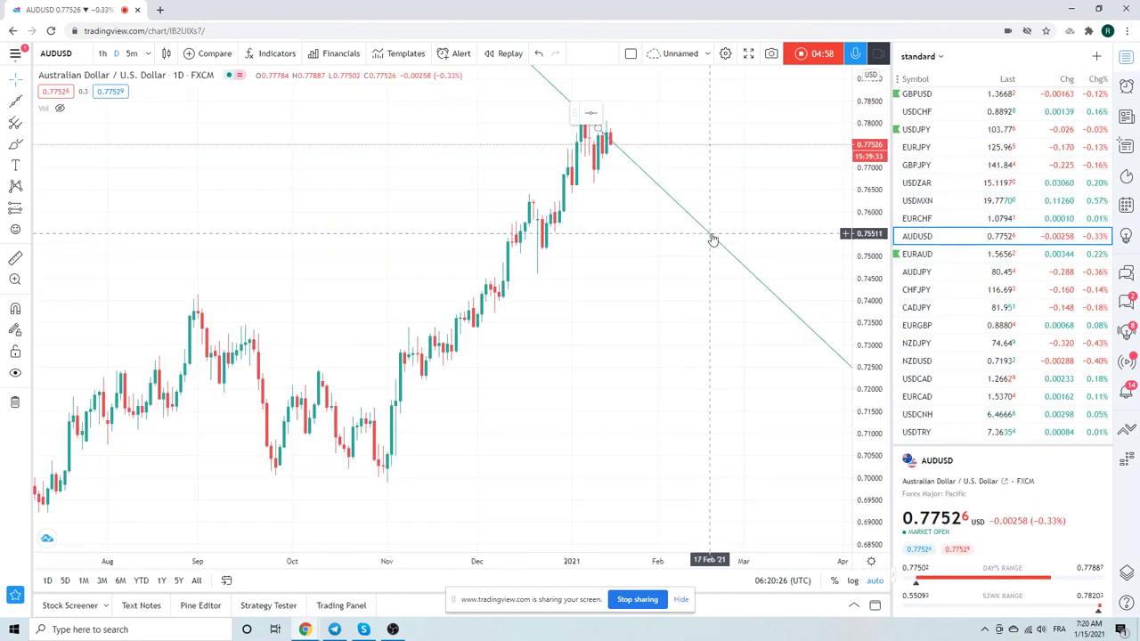
right_click(713, 239)
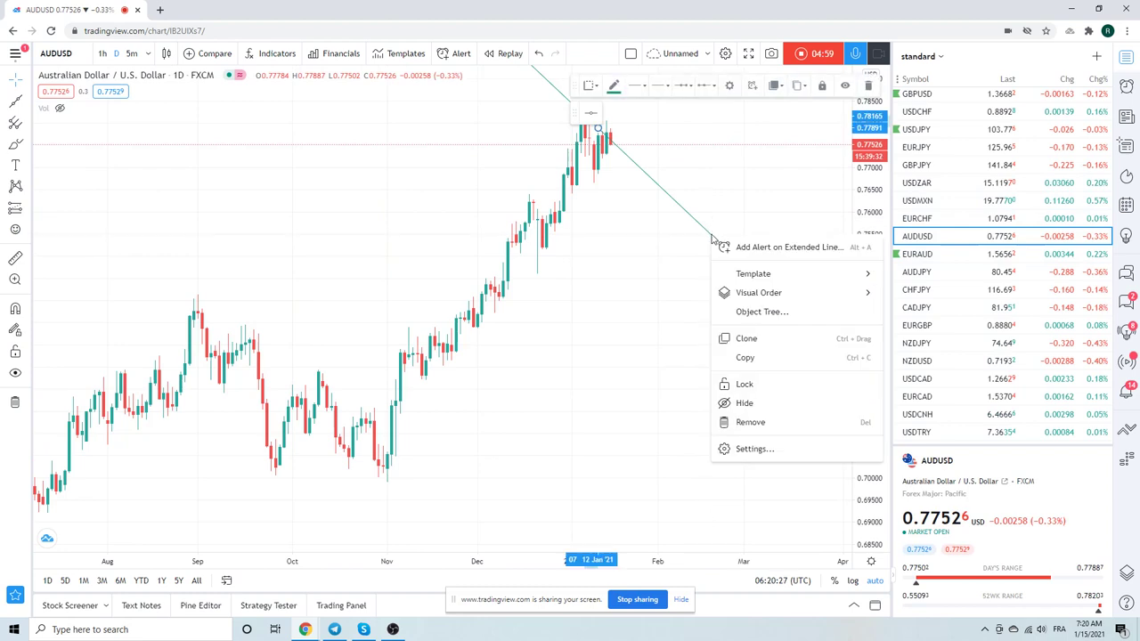
click(768, 402)
scroll(680, 318, up, 2)
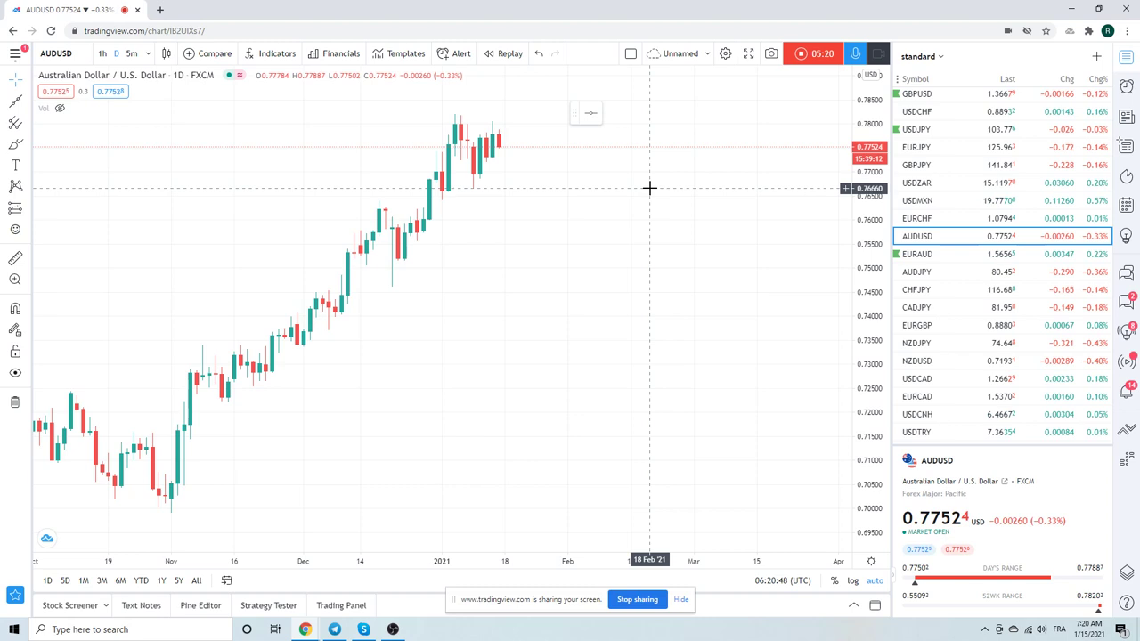
key(Down)
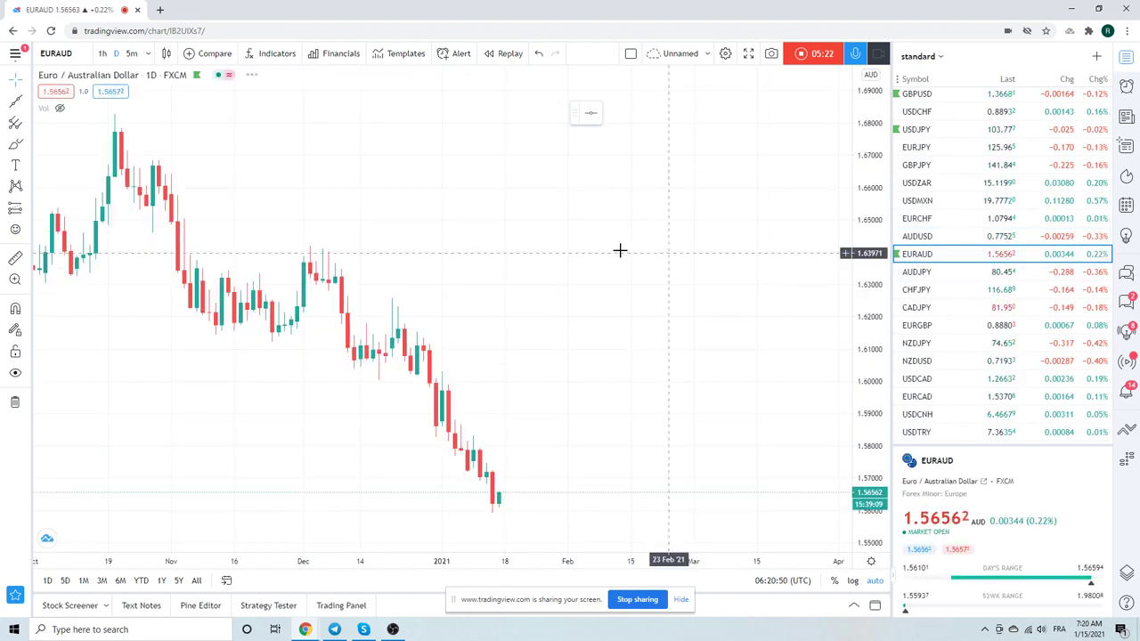
Zoom around the EURAUD chart, then switch to the AUDJPY daily chart
scroll(644, 242, down, 5)
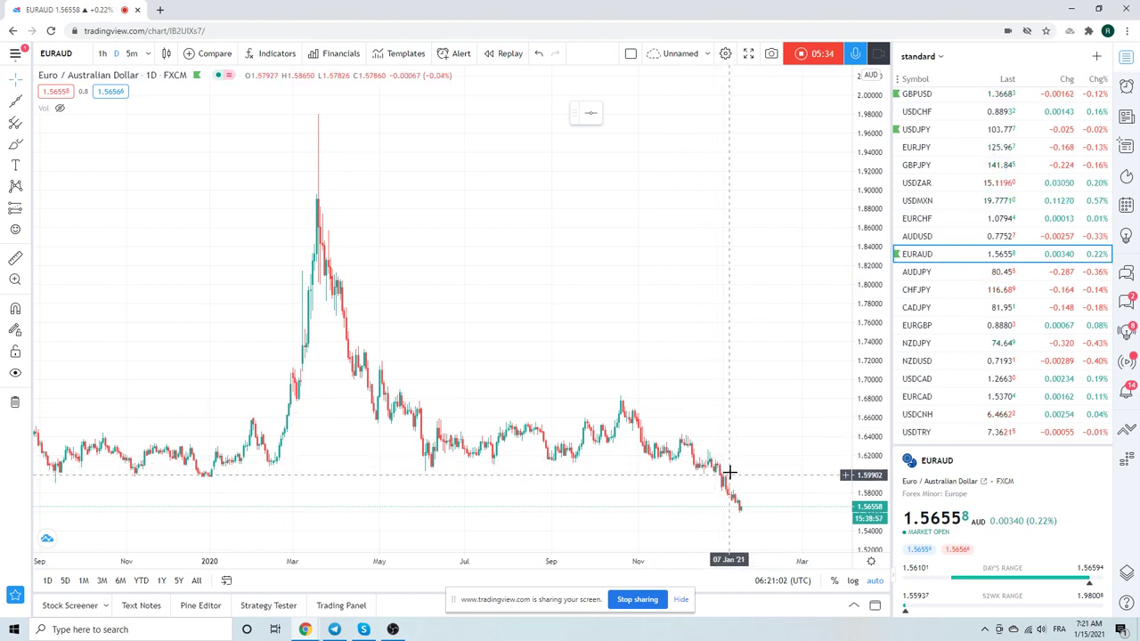
scroll(725, 448, up, 4)
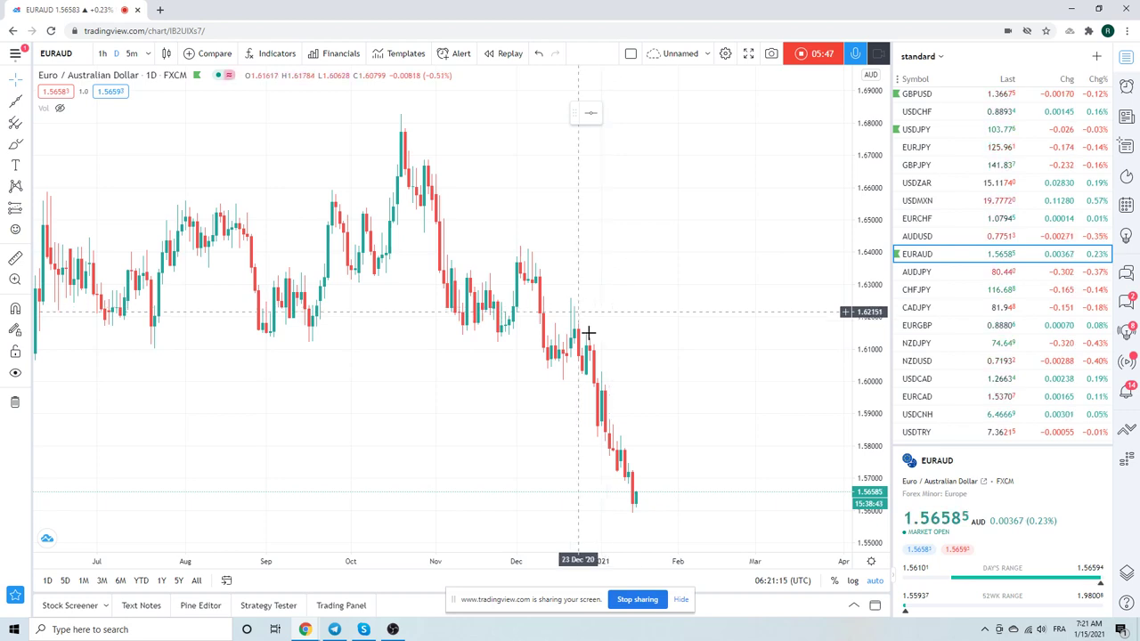
scroll(639, 286, down, 2)
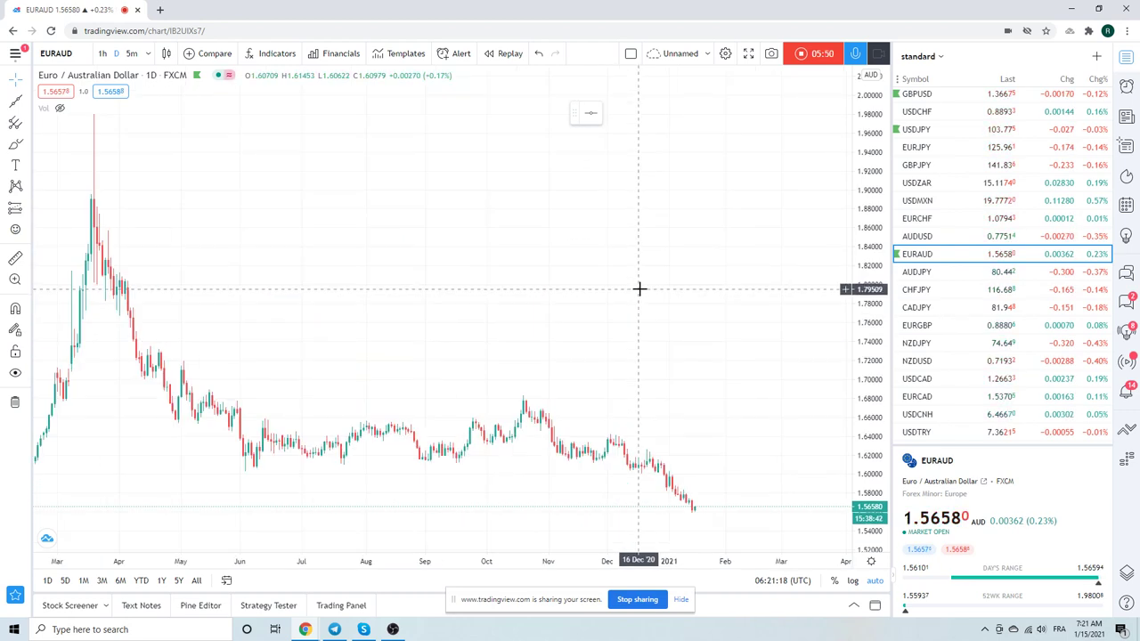
scroll(639, 288, down, 2)
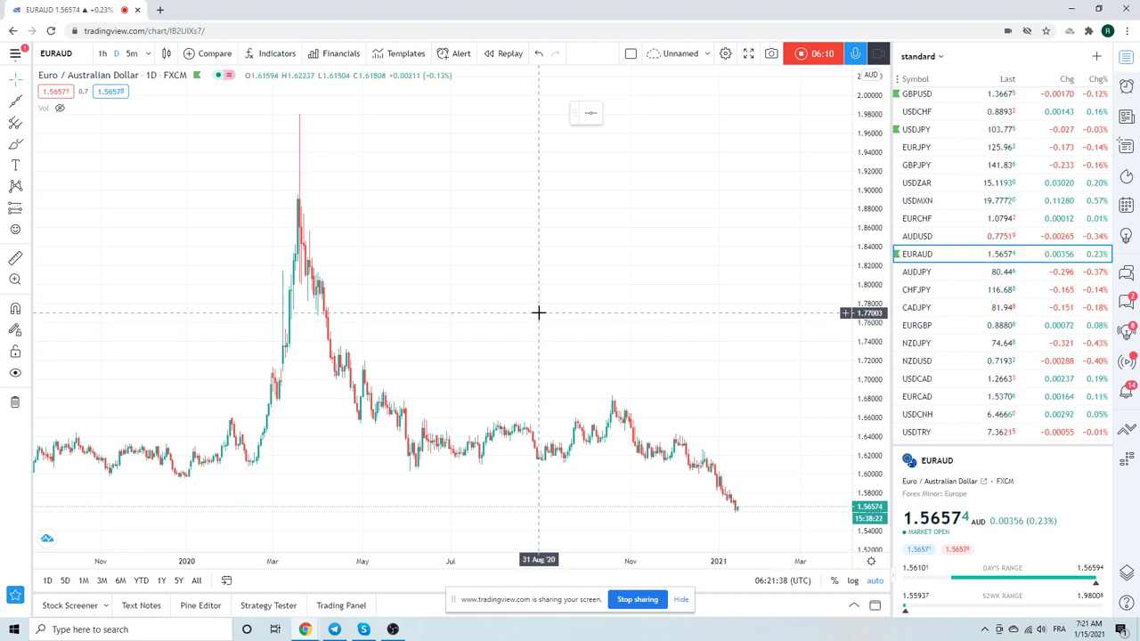
click(924, 275)
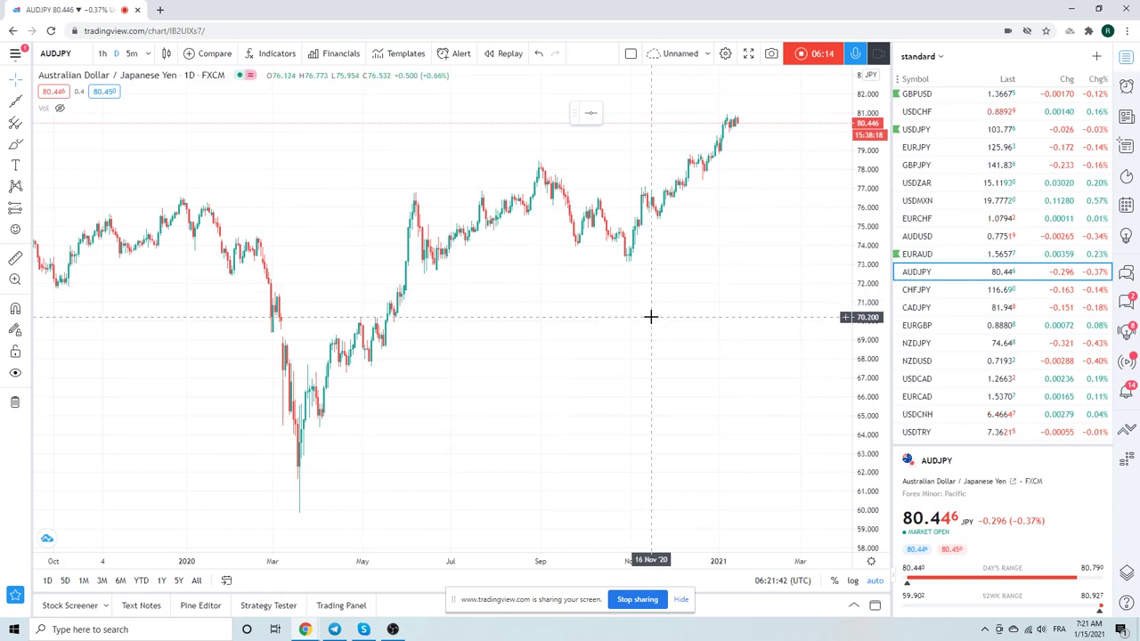
Put the AUDJPY chart on 1-hour candles, then switch to CHFJPY
scroll(532, 359, up, 4)
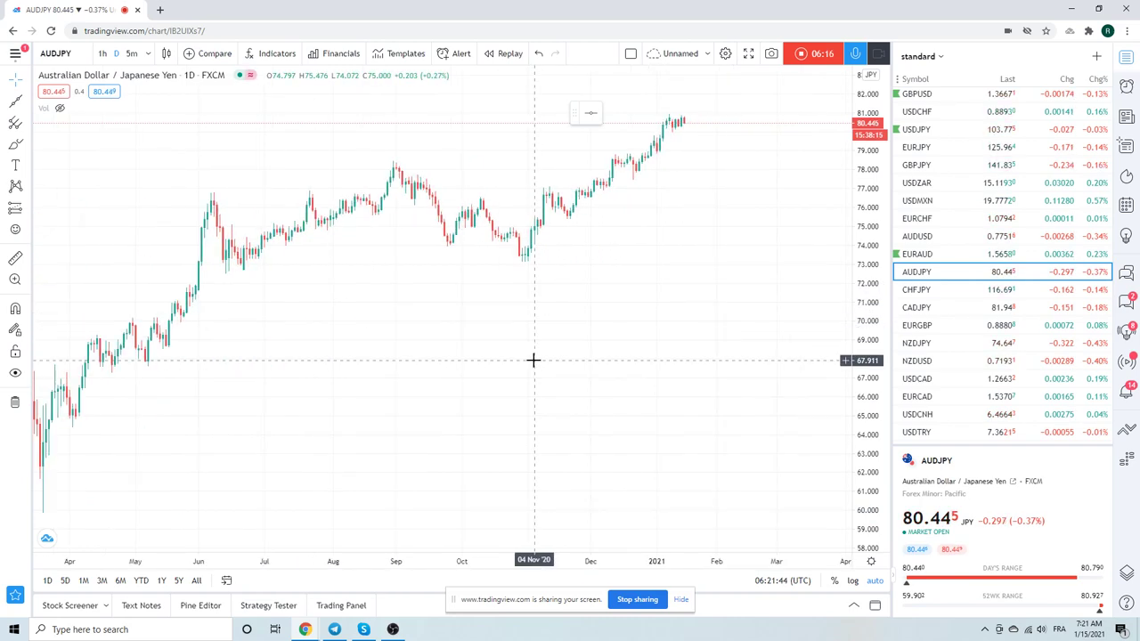
scroll(692, 318, down, 3)
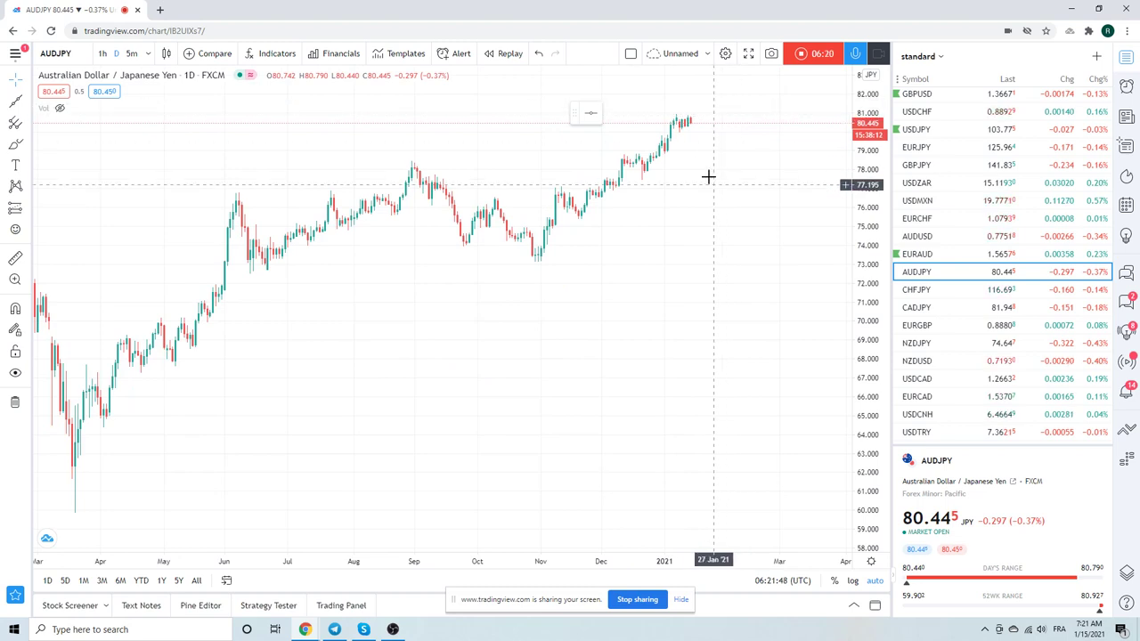
click(102, 53)
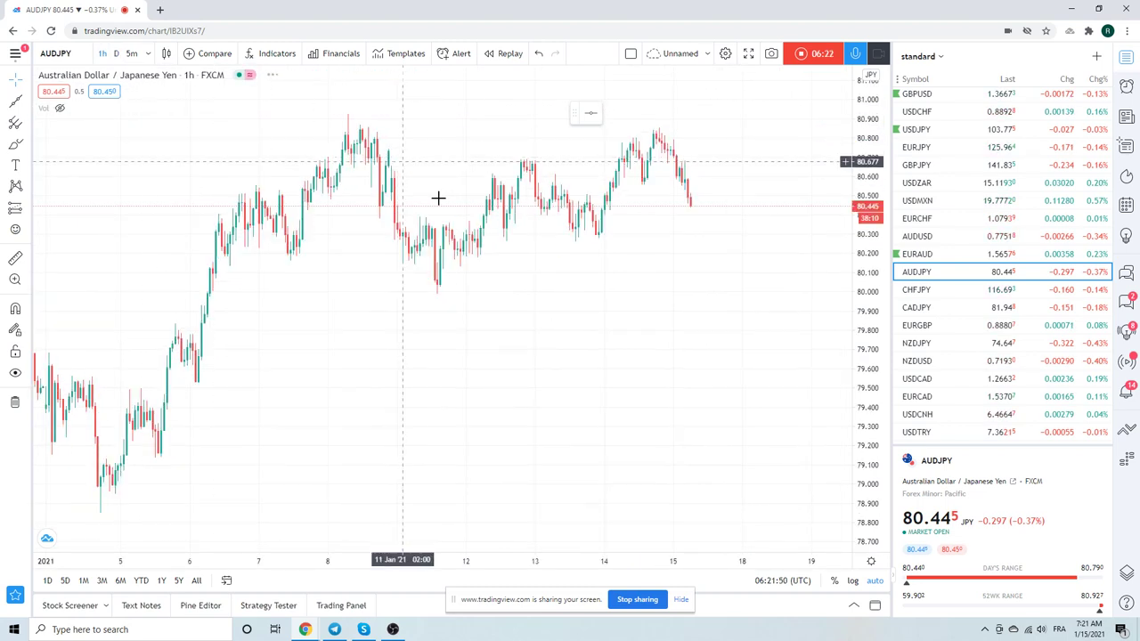
scroll(578, 303, down, 3)
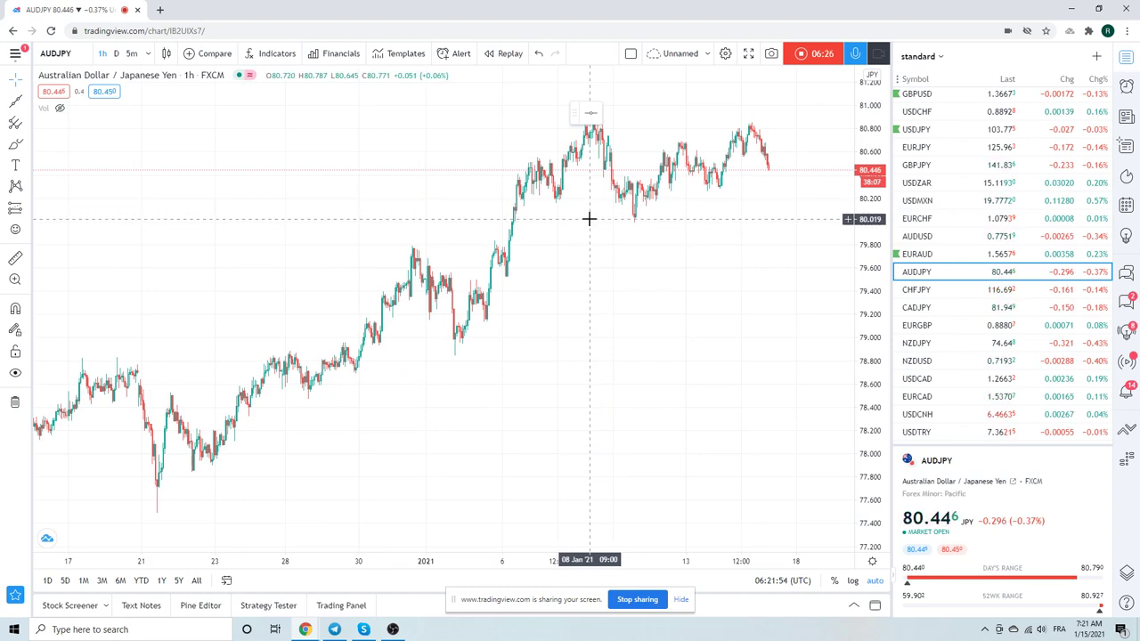
scroll(610, 285, down, 2)
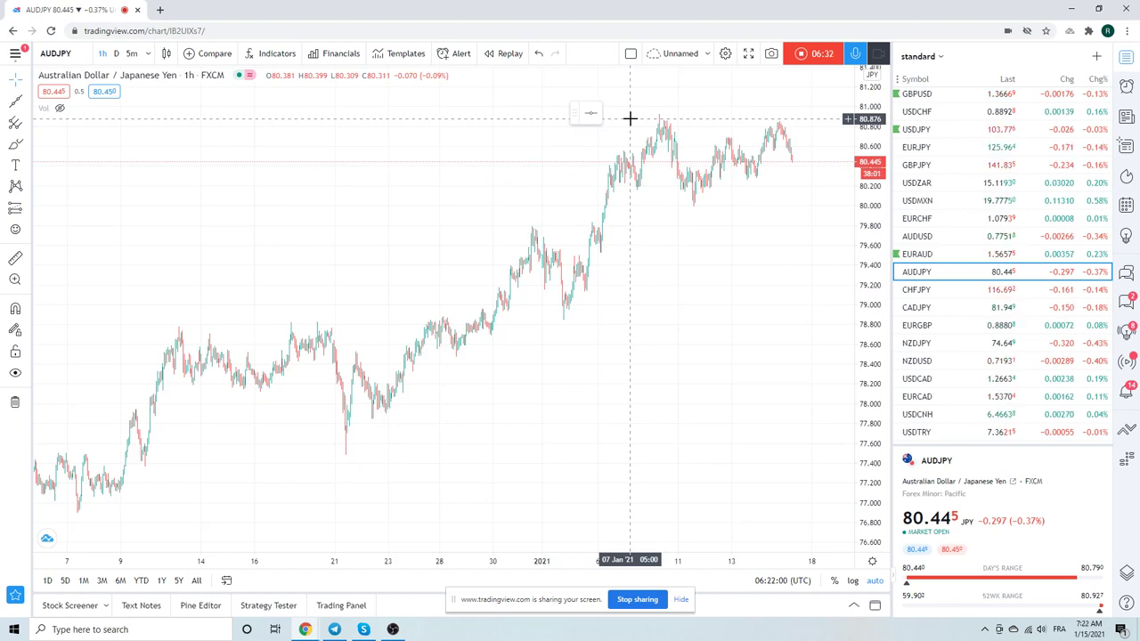
click(920, 292)
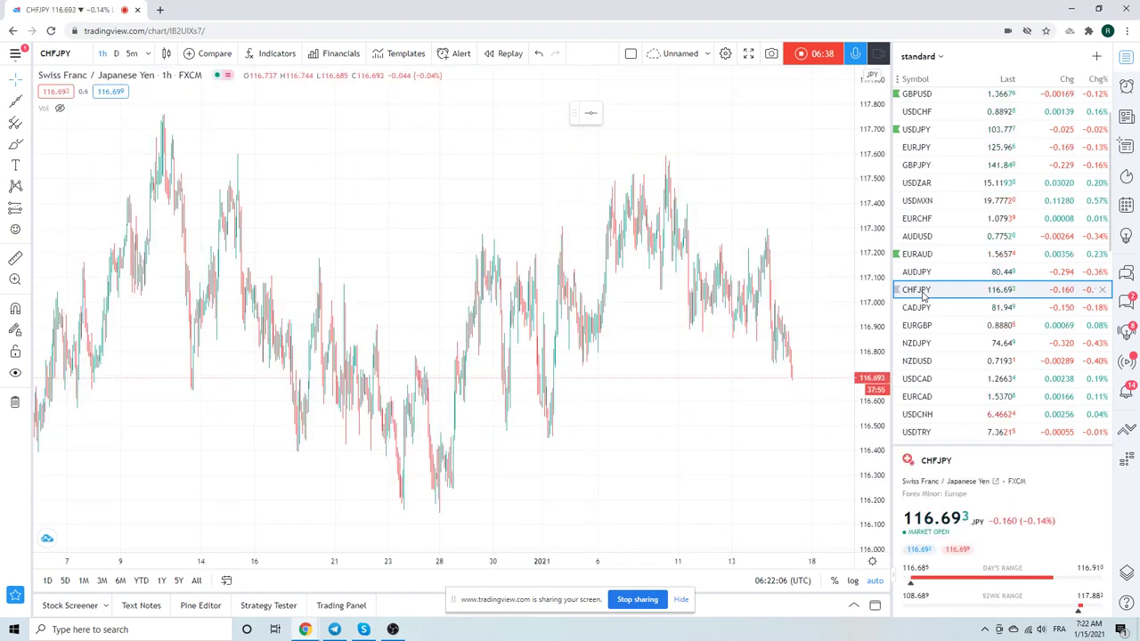
Pass CADJPY to EURGBP, set daily candles, and zoom out to May 2019–early 2021
click(925, 309)
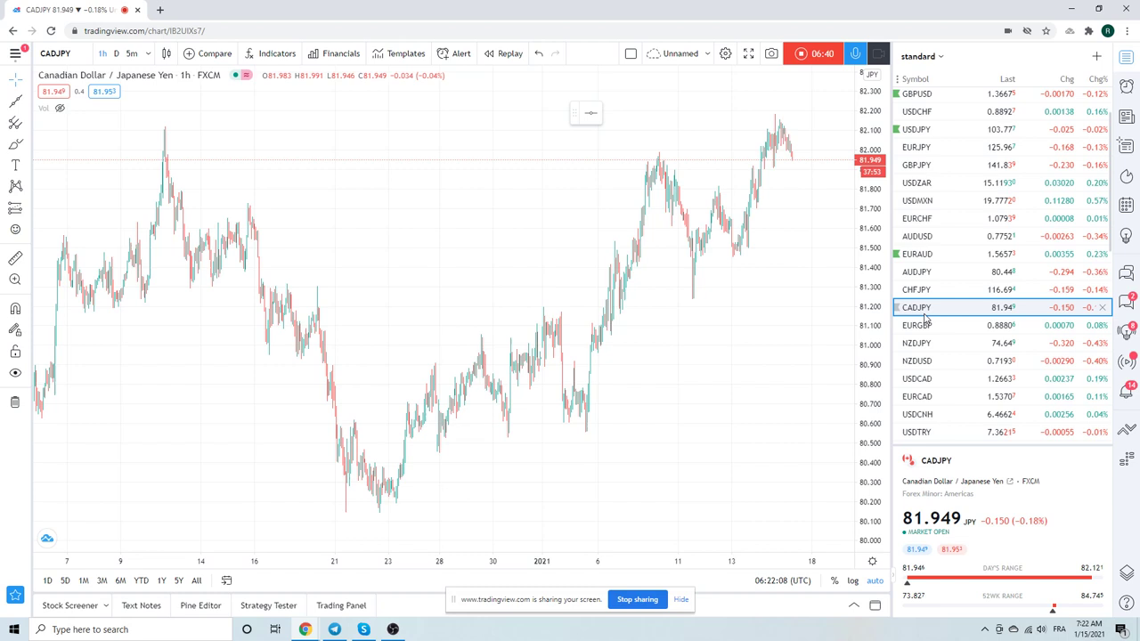
click(924, 325)
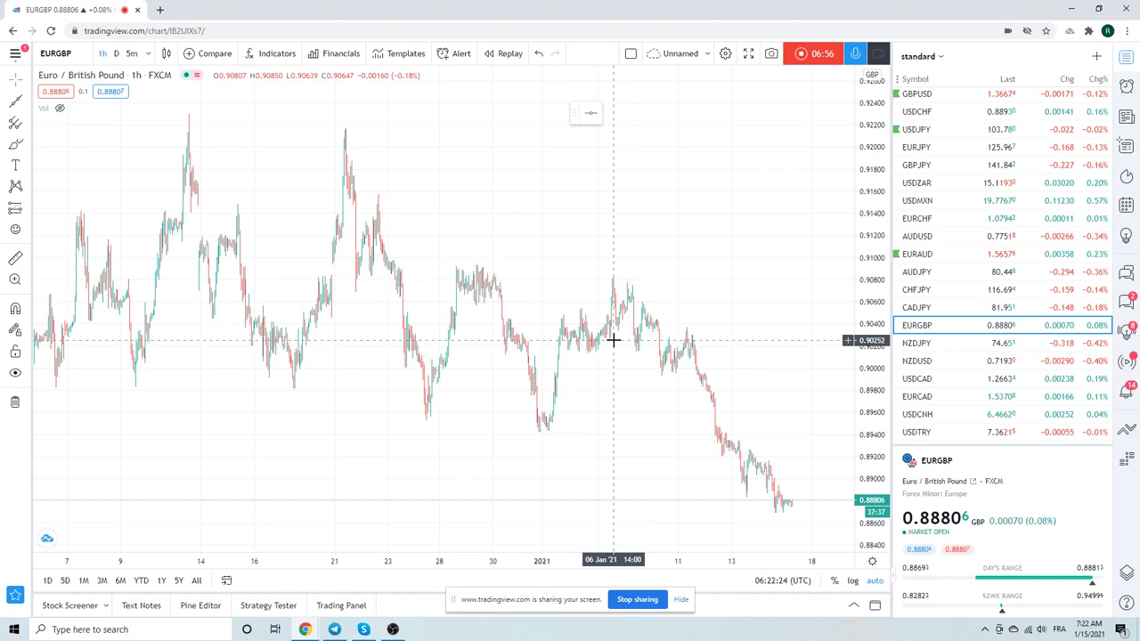
click(116, 53)
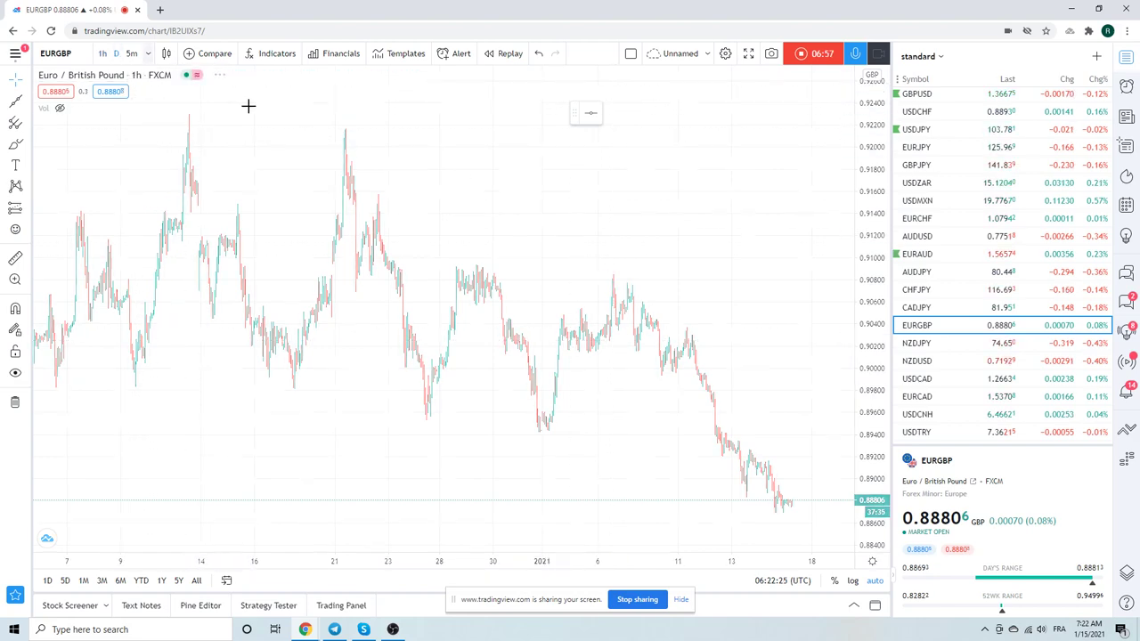
scroll(557, 329, up, 3)
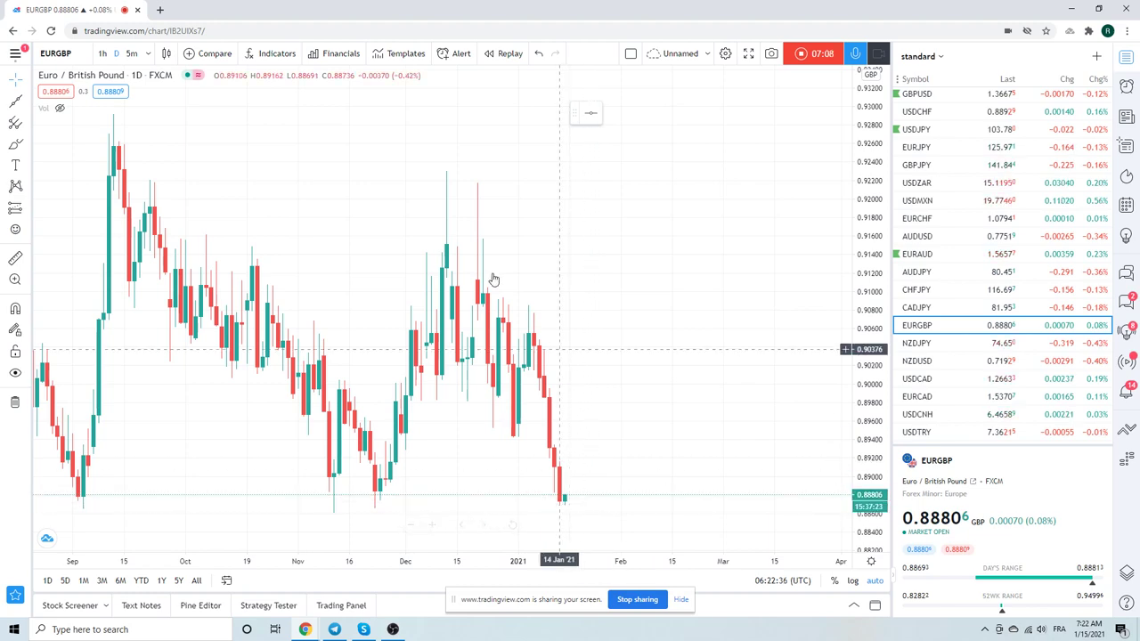
scroll(399, 252, down, 2)
scroll(399, 252, down, 2)
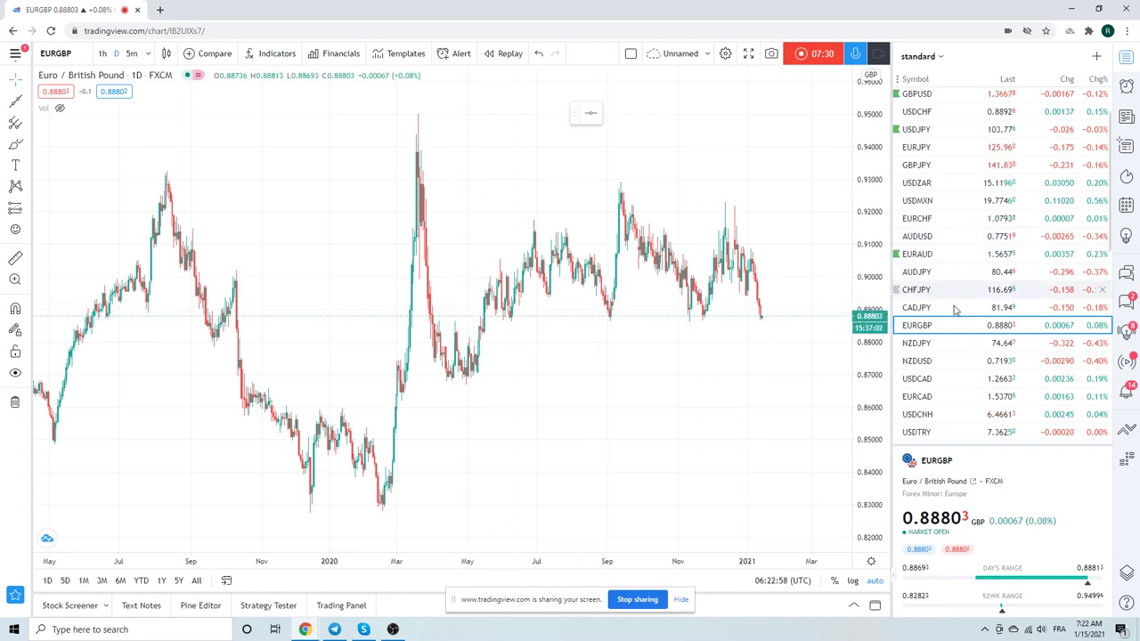
Look over NZDJPY and NZDUSD, then bring up the USDCAD daily chart near 1.26619
click(917, 344)
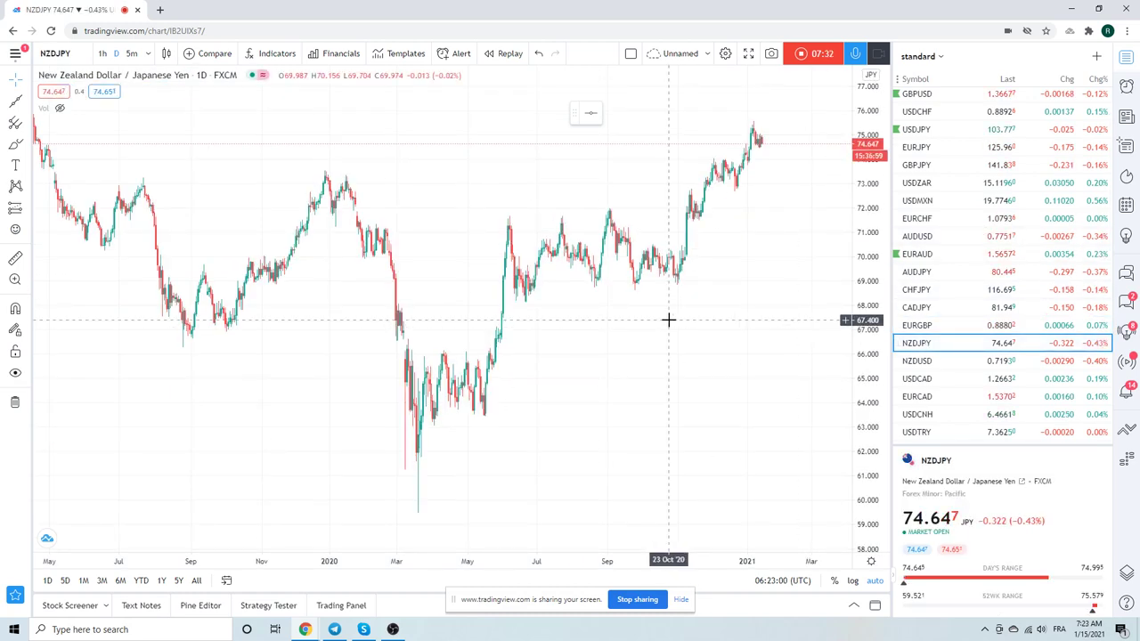
scroll(667, 319, up, 3)
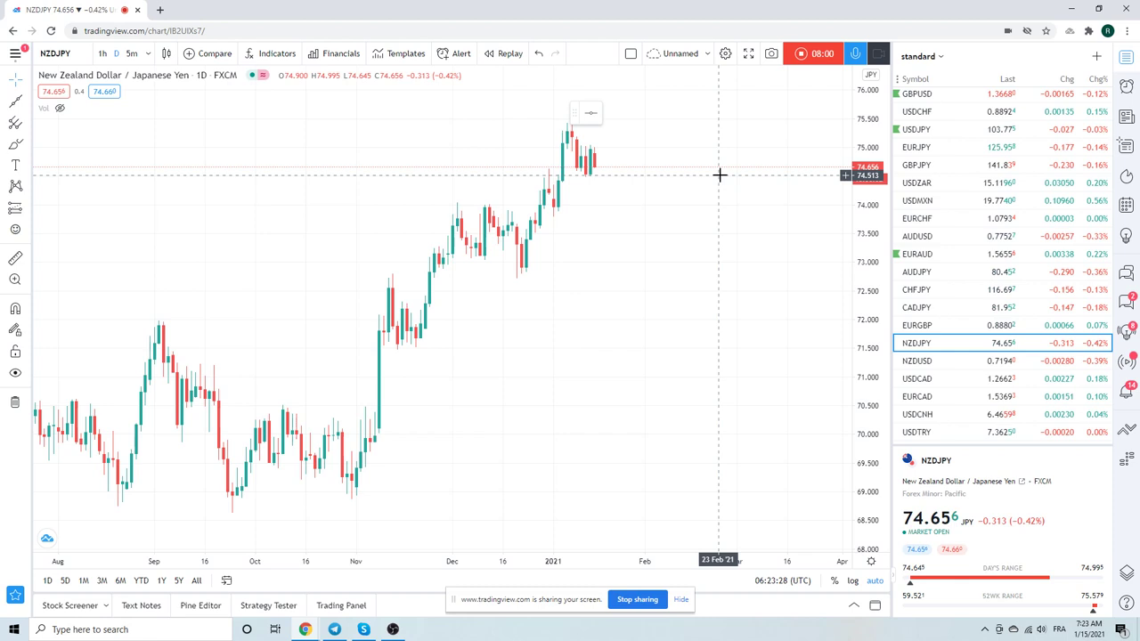
click(915, 361)
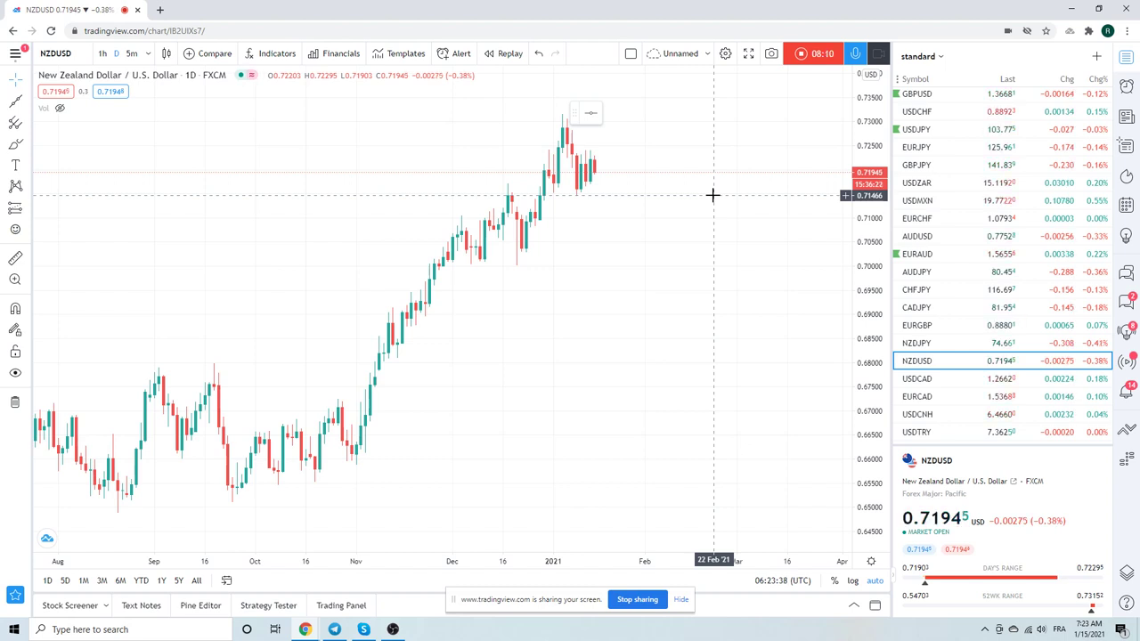
click(988, 378)
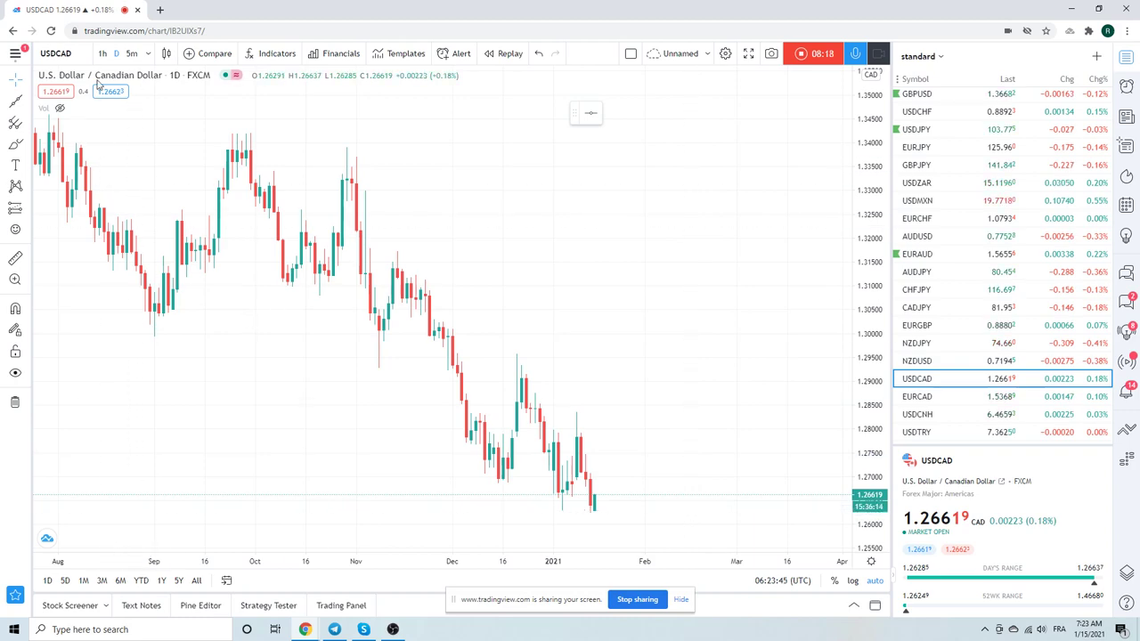
Switch USDCAD to the 1h interval and zoom the hourly candles
click(103, 53)
scroll(605, 210, down, 5)
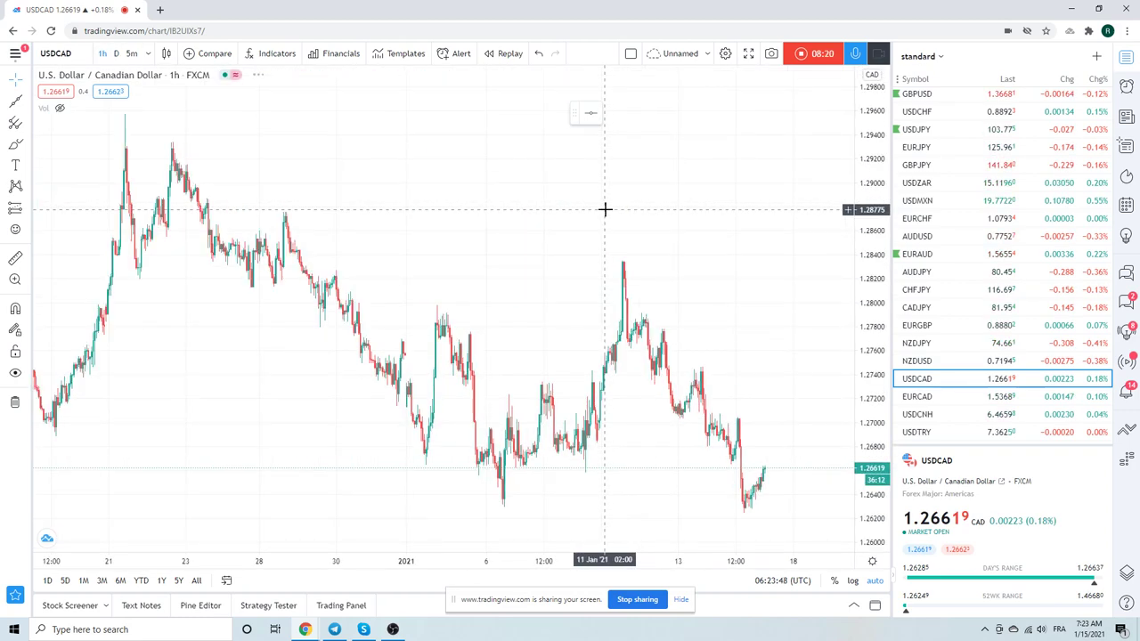
scroll(604, 210, down, 3)
scroll(605, 209, up, 4)
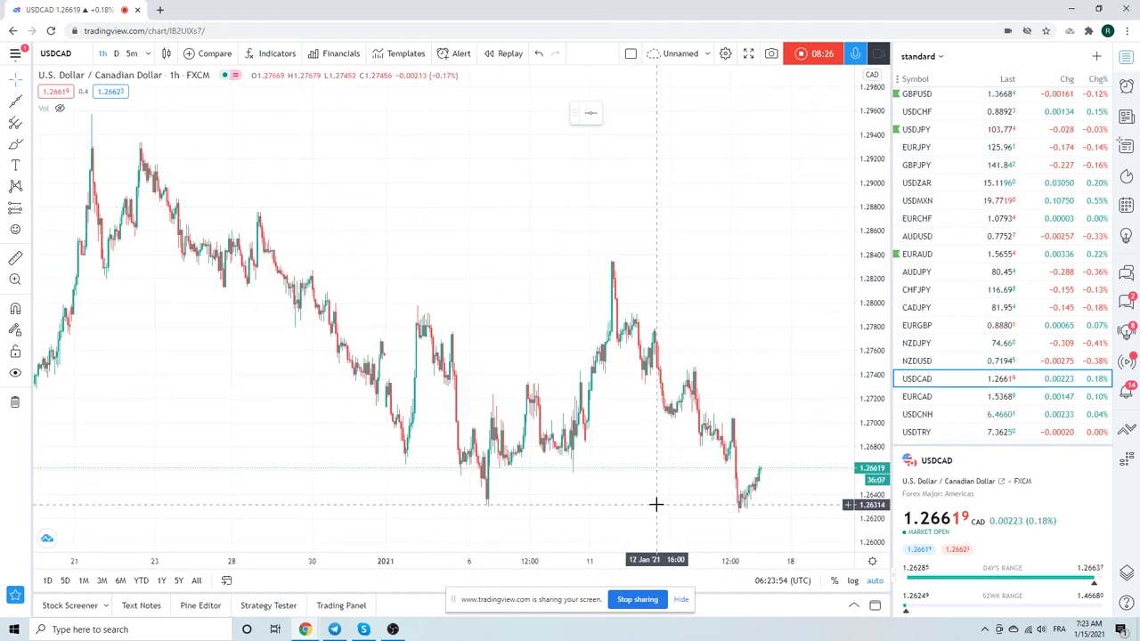
Step through EURCAD and then USDCNH in the watchlist on hourly candles
click(931, 397)
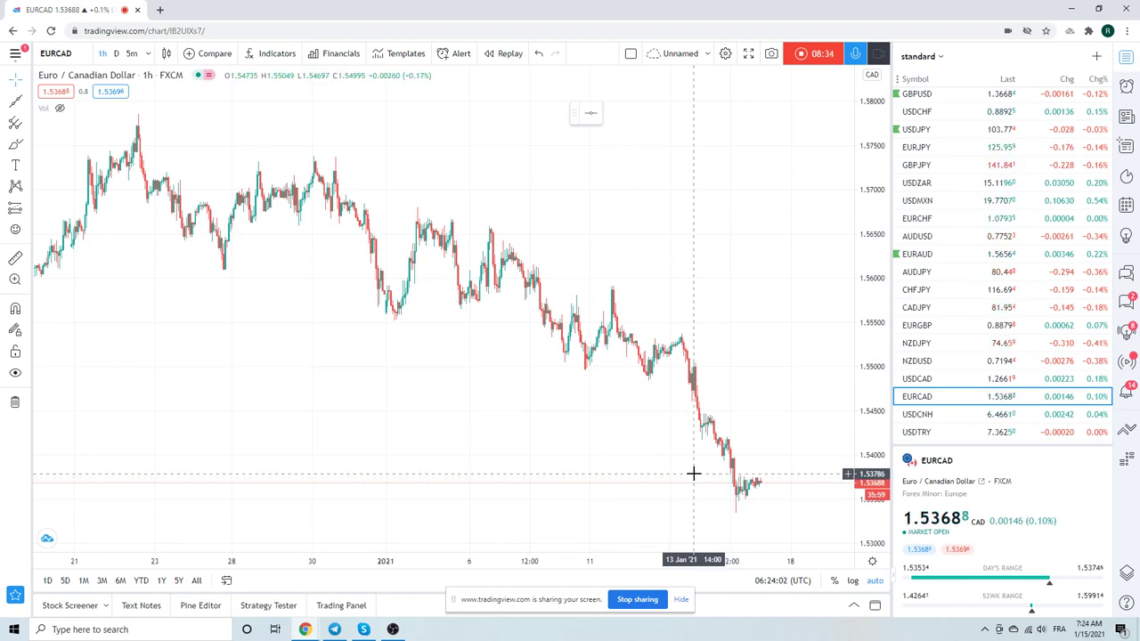
click(929, 416)
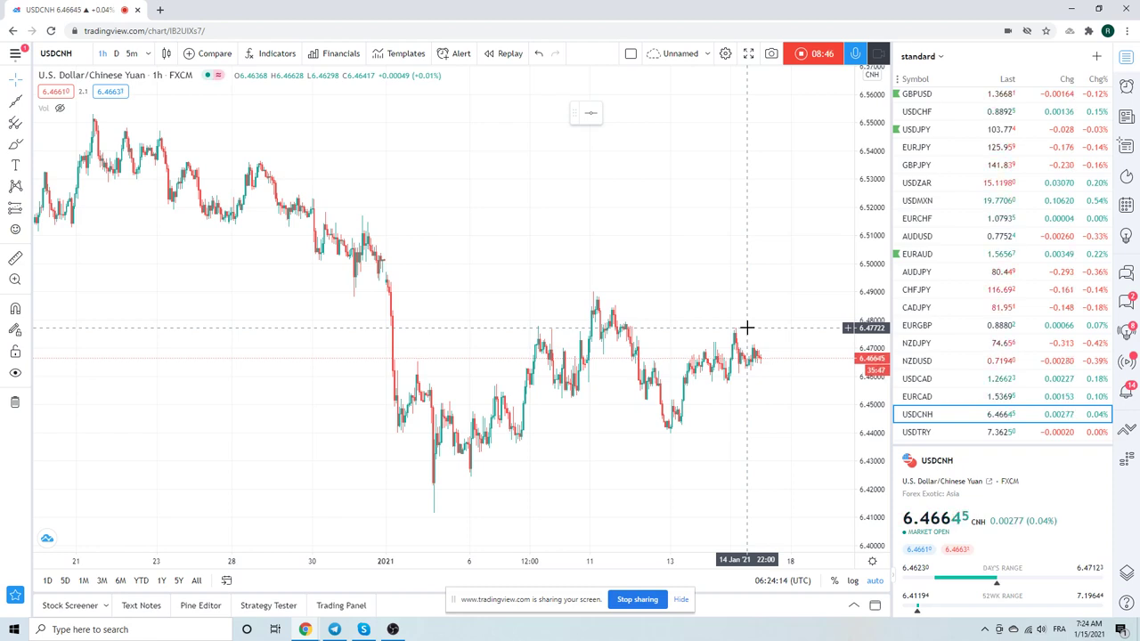
scroll(944, 356, down, 3)
Bring up the Gold Futures (GC1!) hourly chart and zoom around it
click(930, 335)
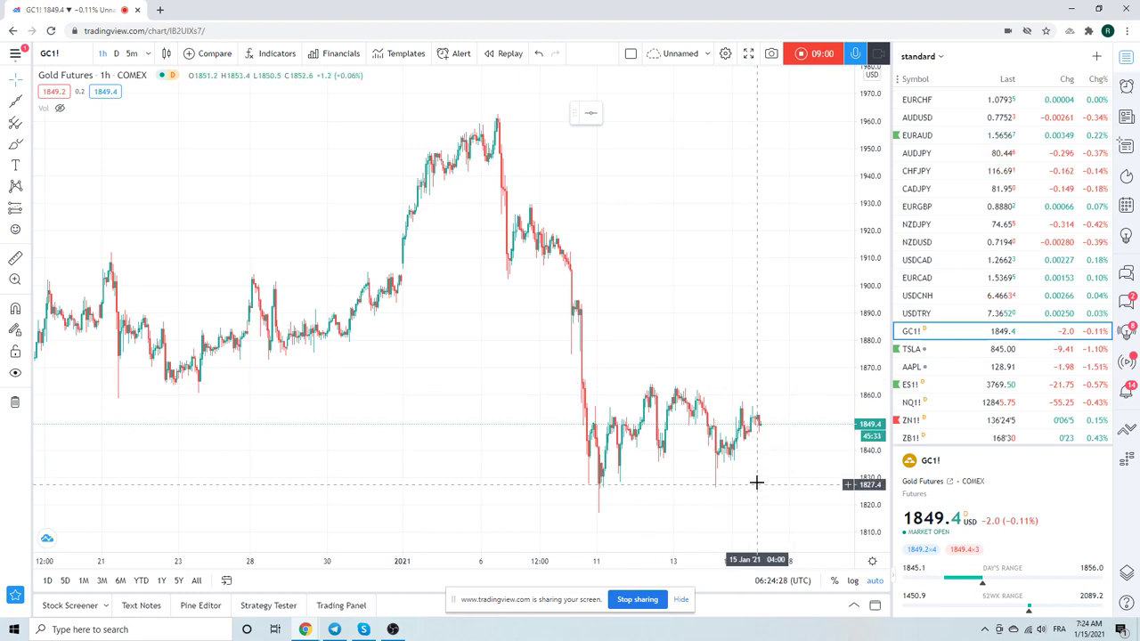
scroll(754, 465, down, 3)
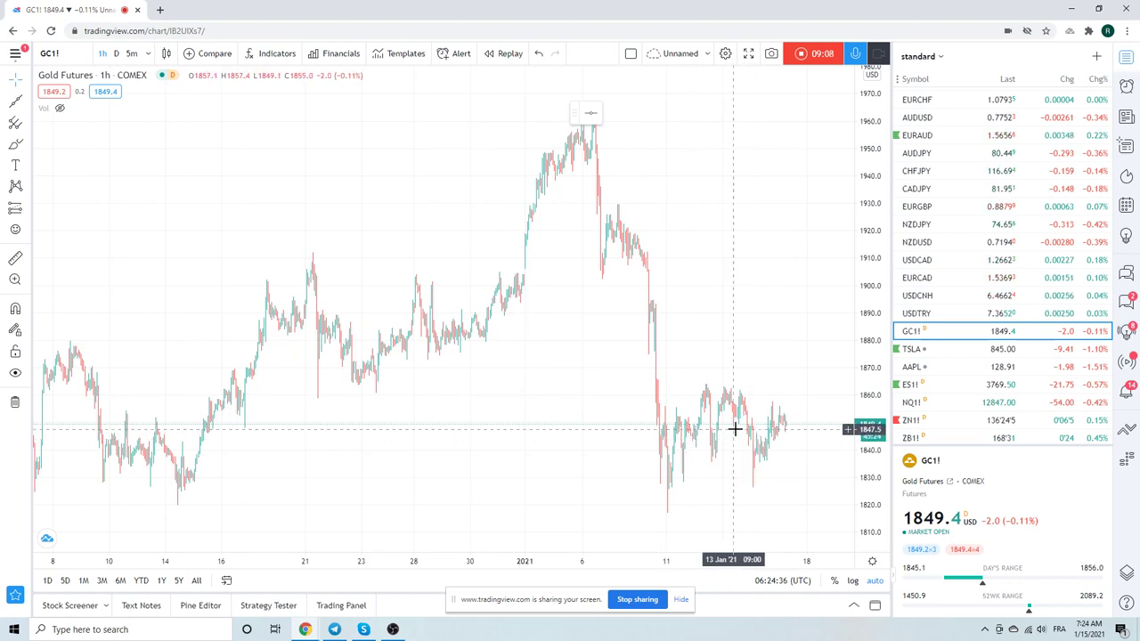
scroll(740, 433, up, 1)
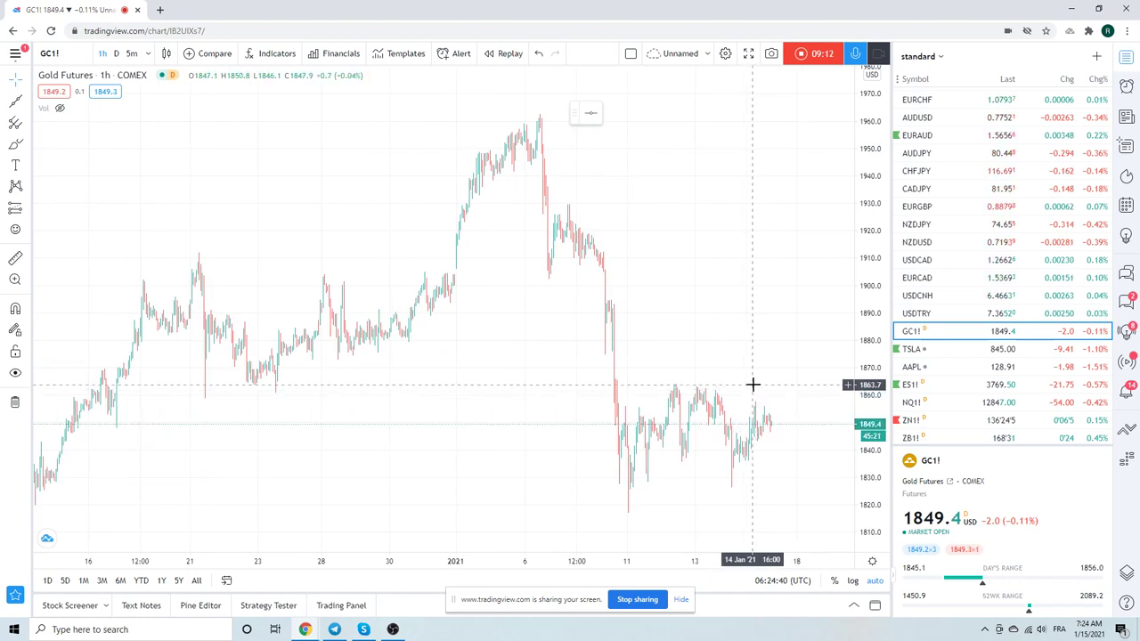
scroll(752, 385, down, 2)
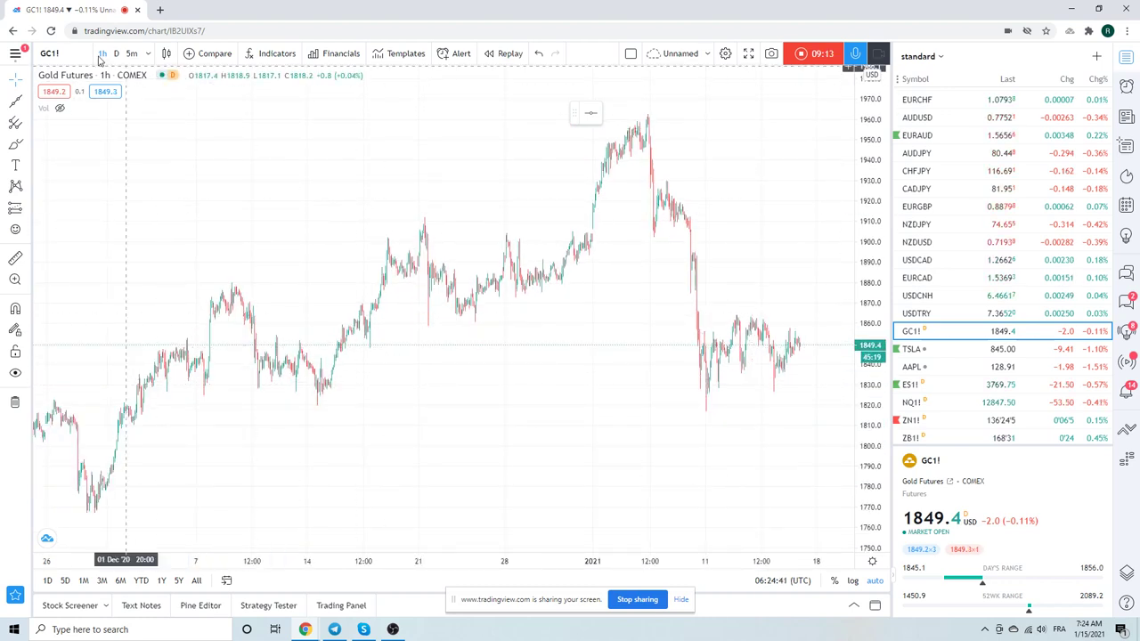
Check gold on daily then hourly candles, and open T-Bond Futures (ZB1!) hourly
click(117, 53)
scroll(552, 236, up, 5)
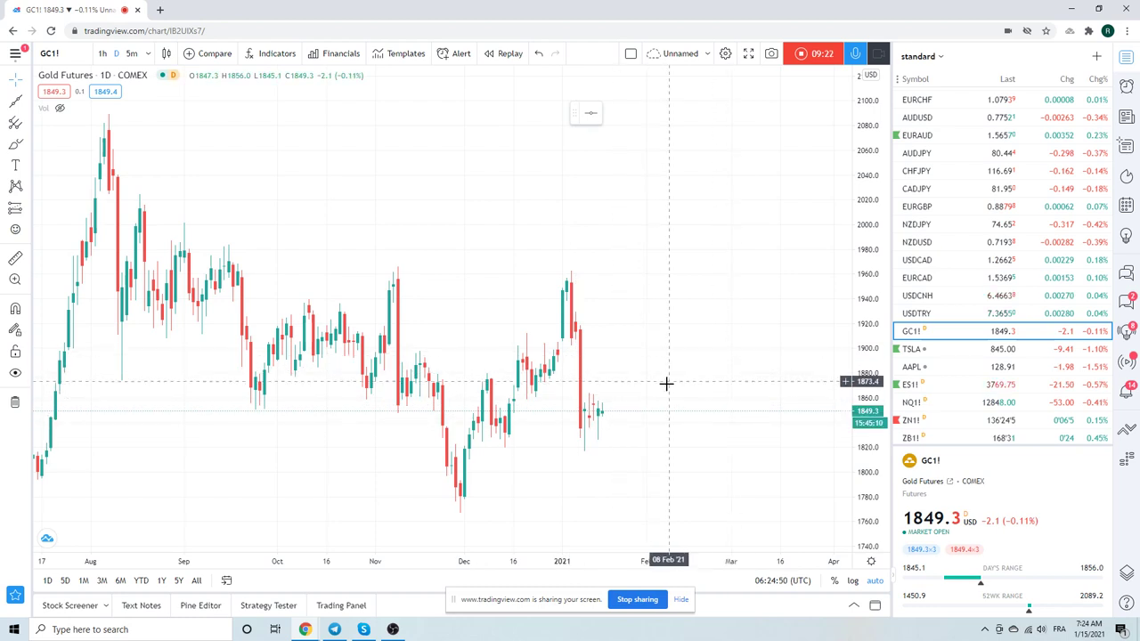
click(102, 54)
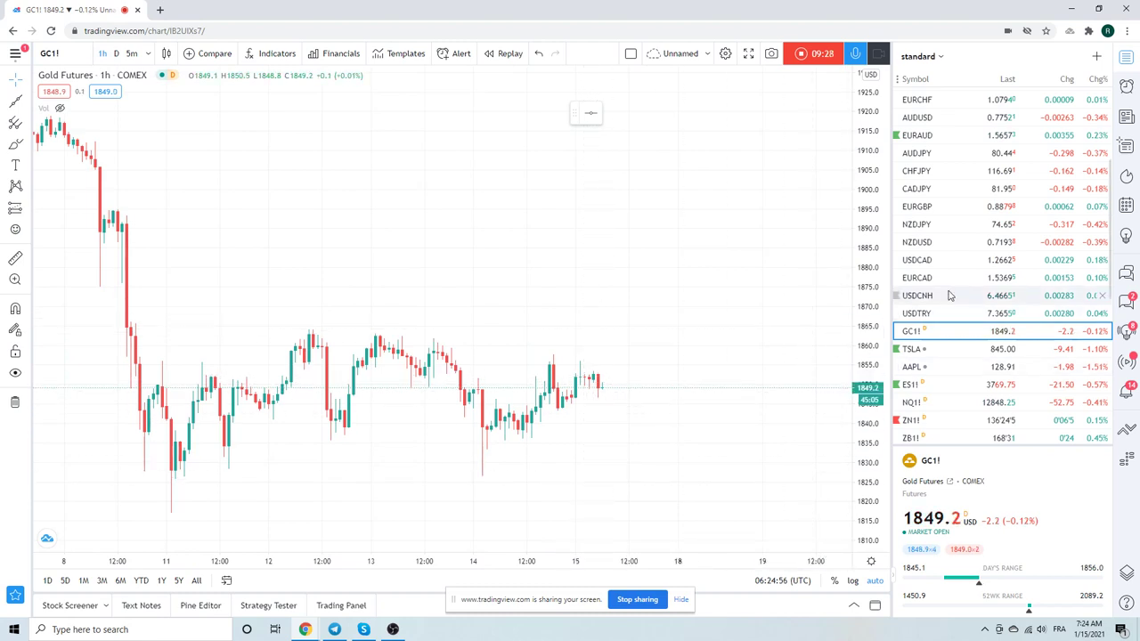
scroll(950, 294, down, 1)
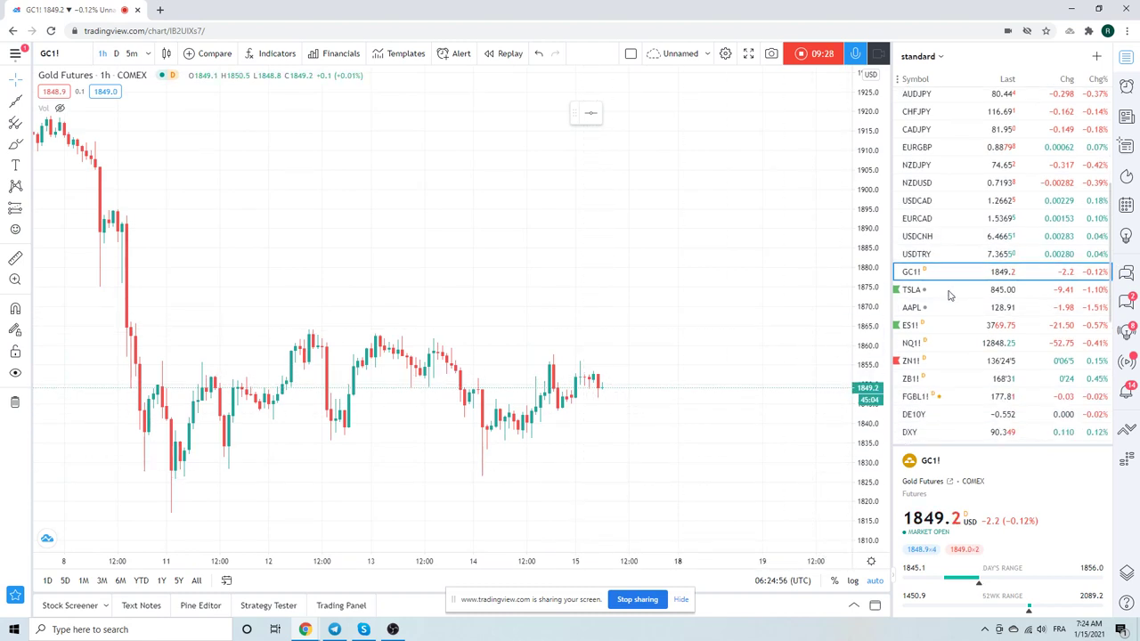
click(922, 383)
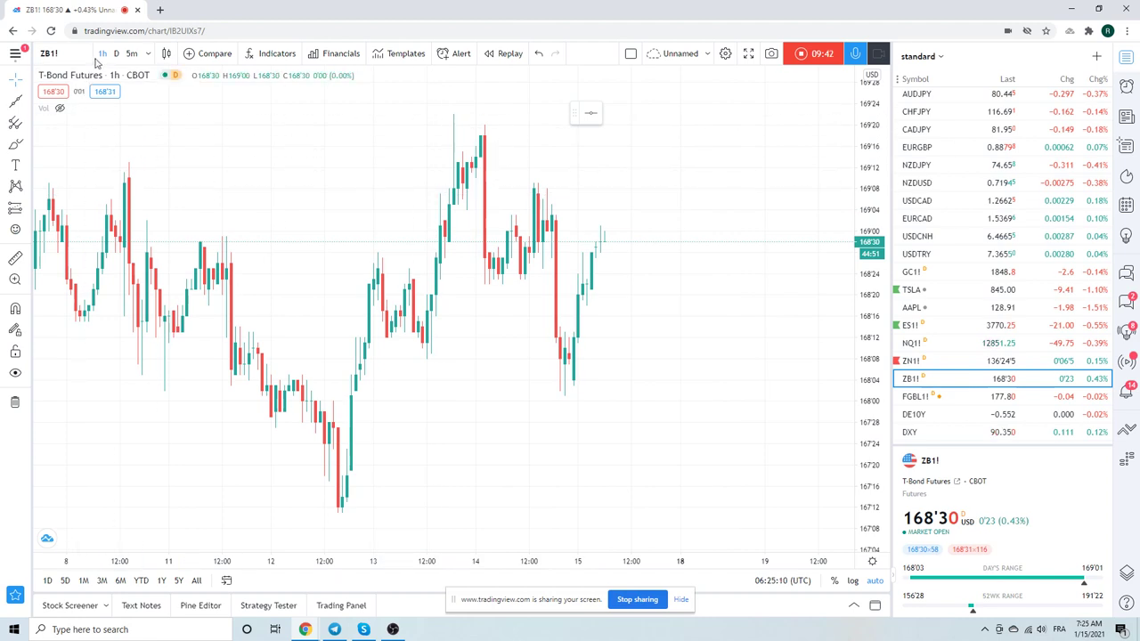
Find BTCUSD lower in the watchlist and load its Coinbase hourly chart near 37959.99 USD
scroll(396, 248, down, 4)
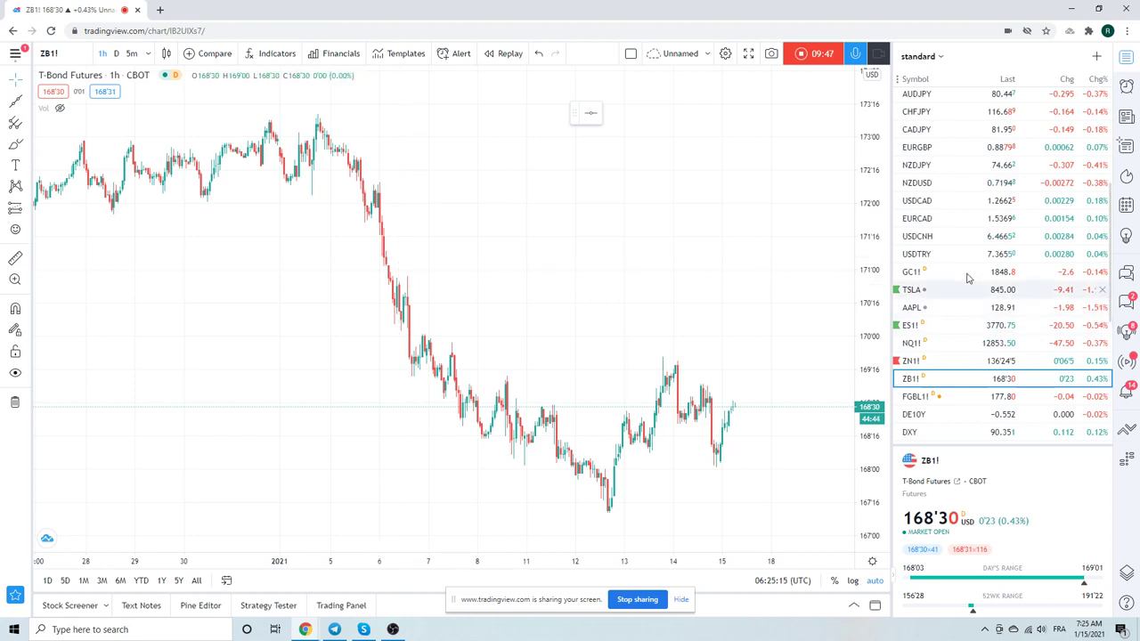
scroll(968, 279, down, 2)
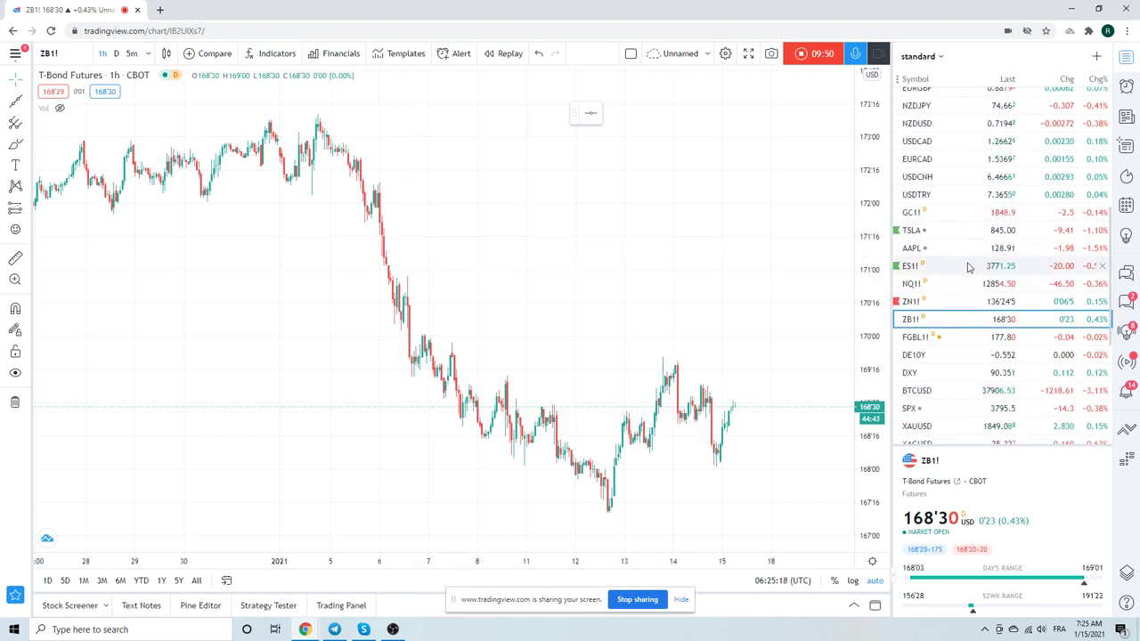
scroll(968, 277, down, 4)
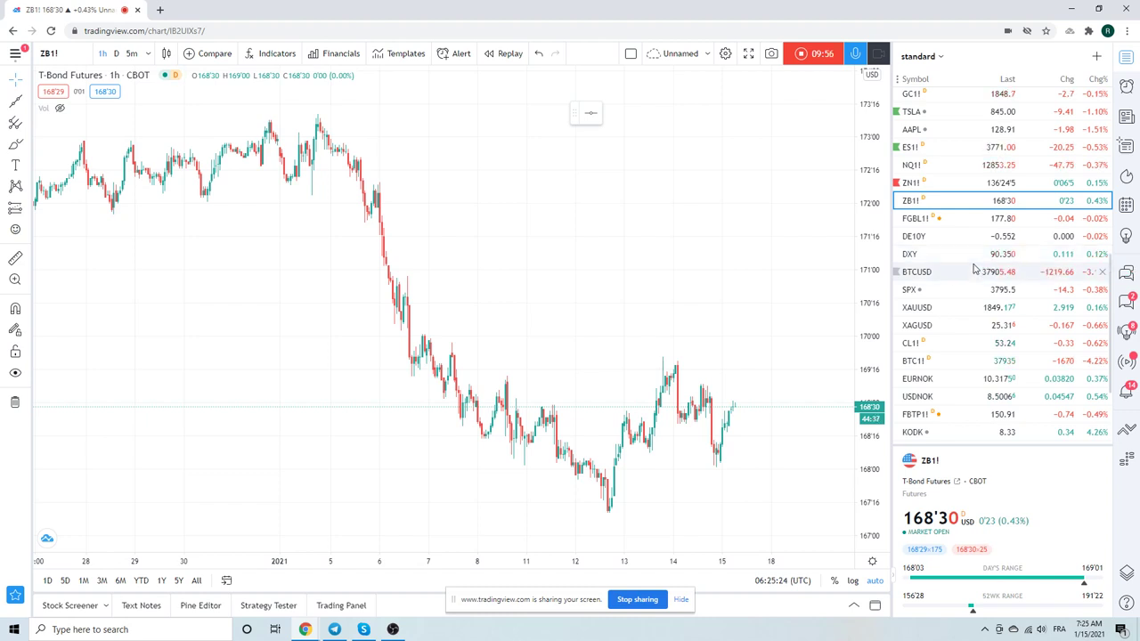
click(929, 277)
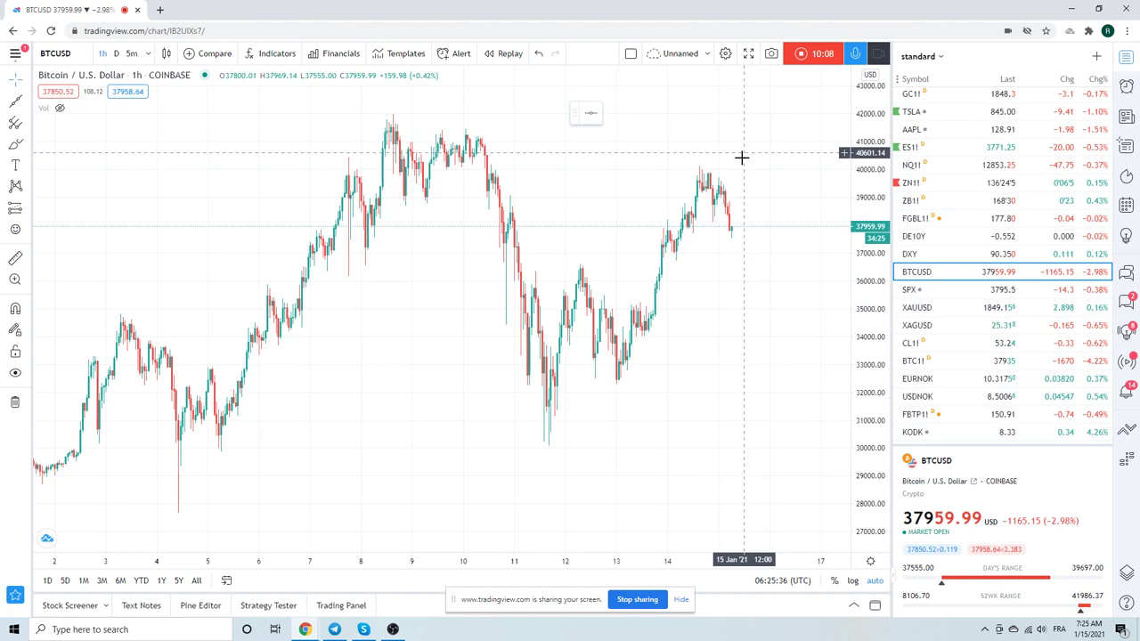
Zoom the hourly BTCUSD chart out to span early December through mid-January
scroll(669, 341, down, 5)
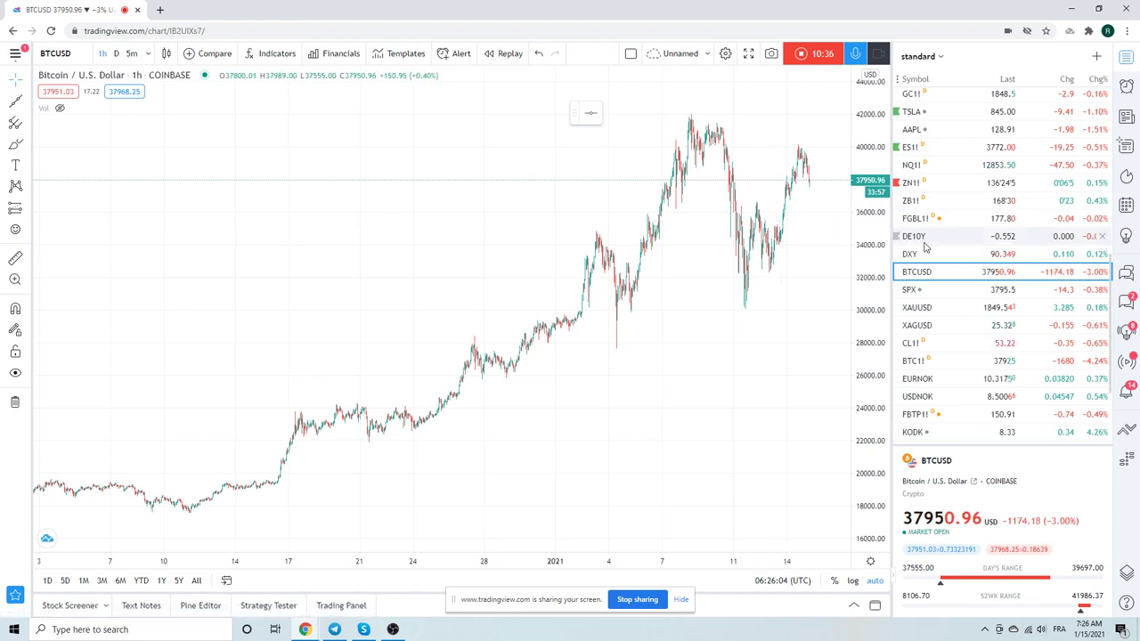
scroll(973, 236, down, 2)
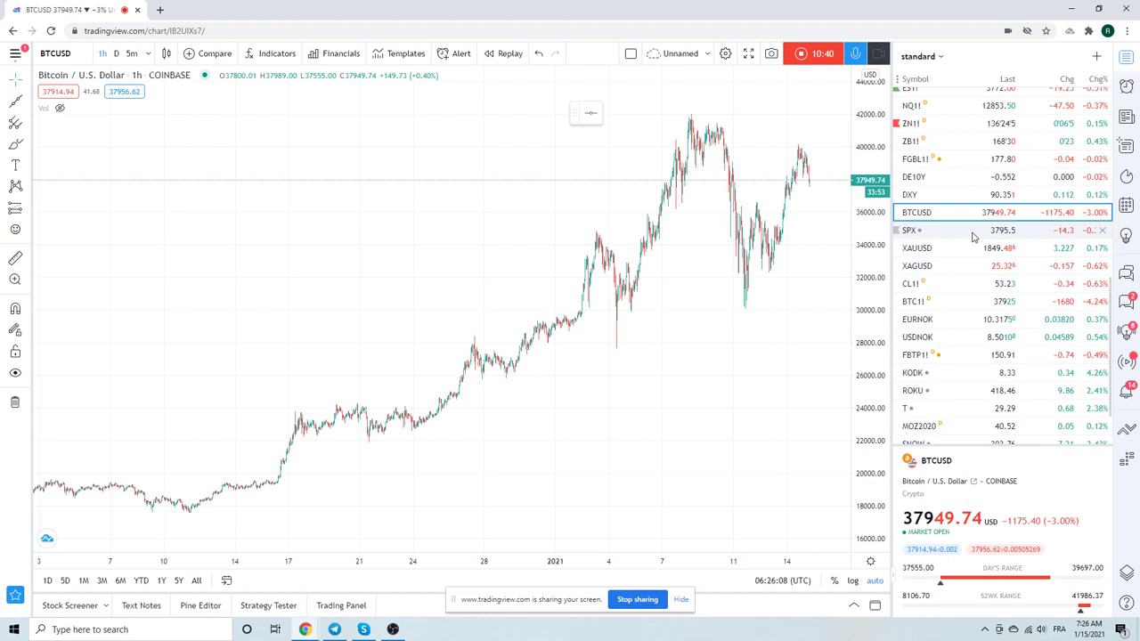
scroll(982, 318, up, 5)
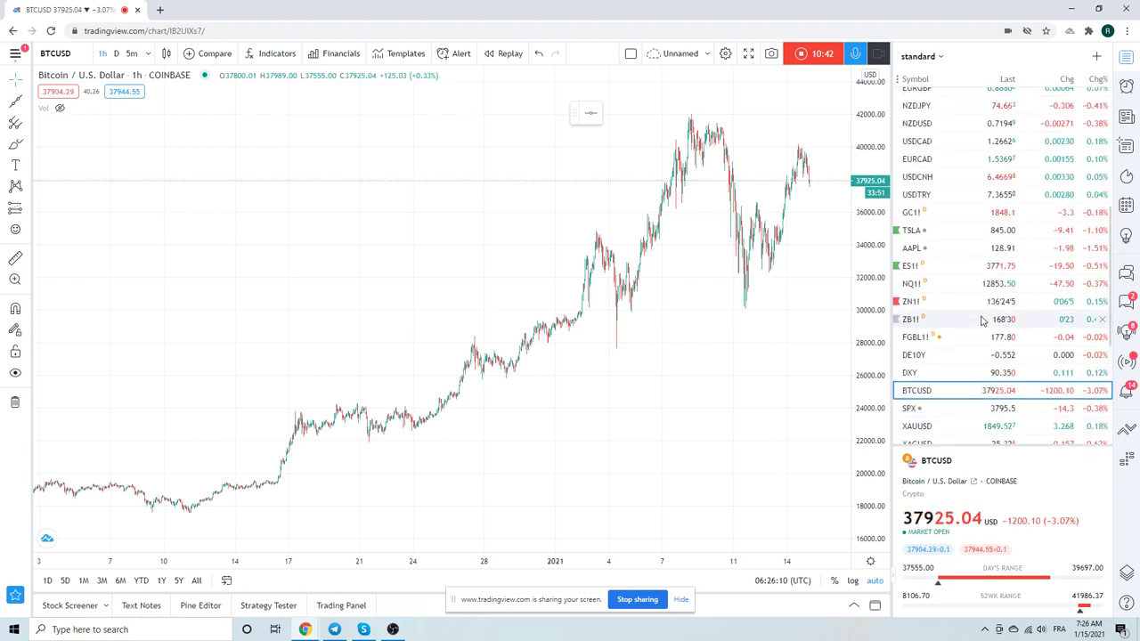